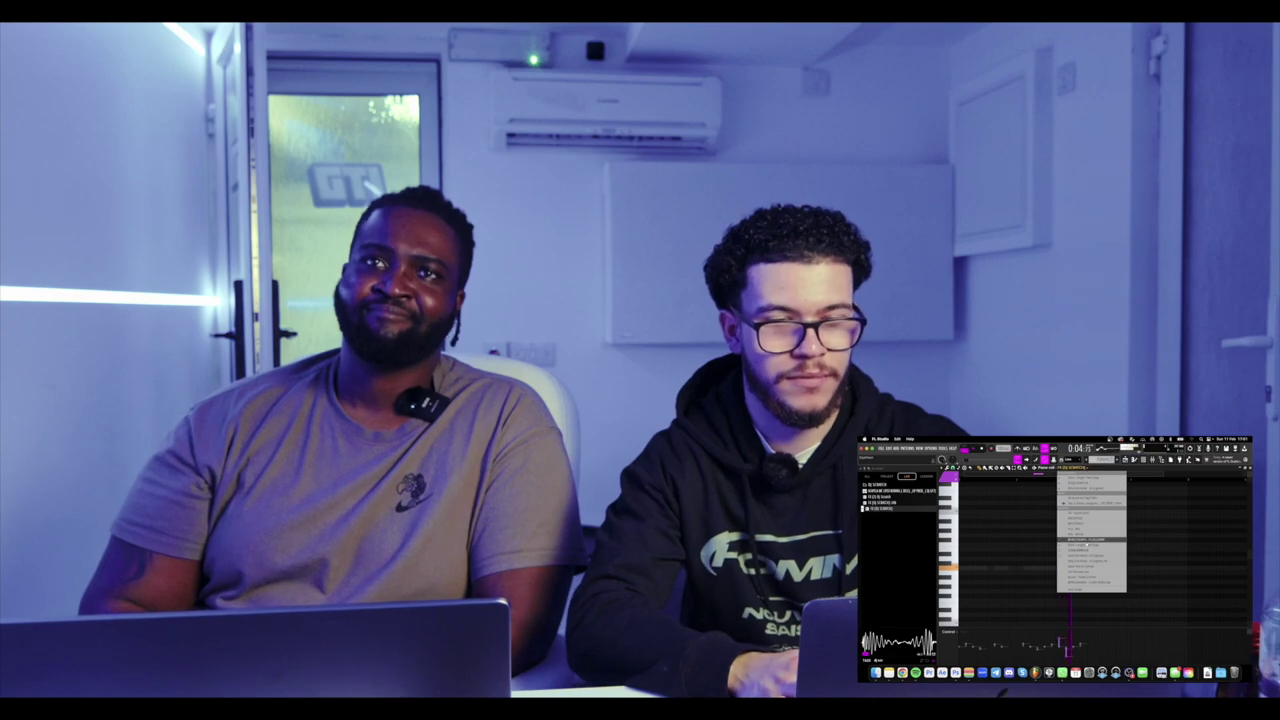
# - Open the plug snare's notes in the piano roll and pan them to opposite sides, the second note 52% right
pyautogui.click(1086, 539)
pyautogui.press('space')
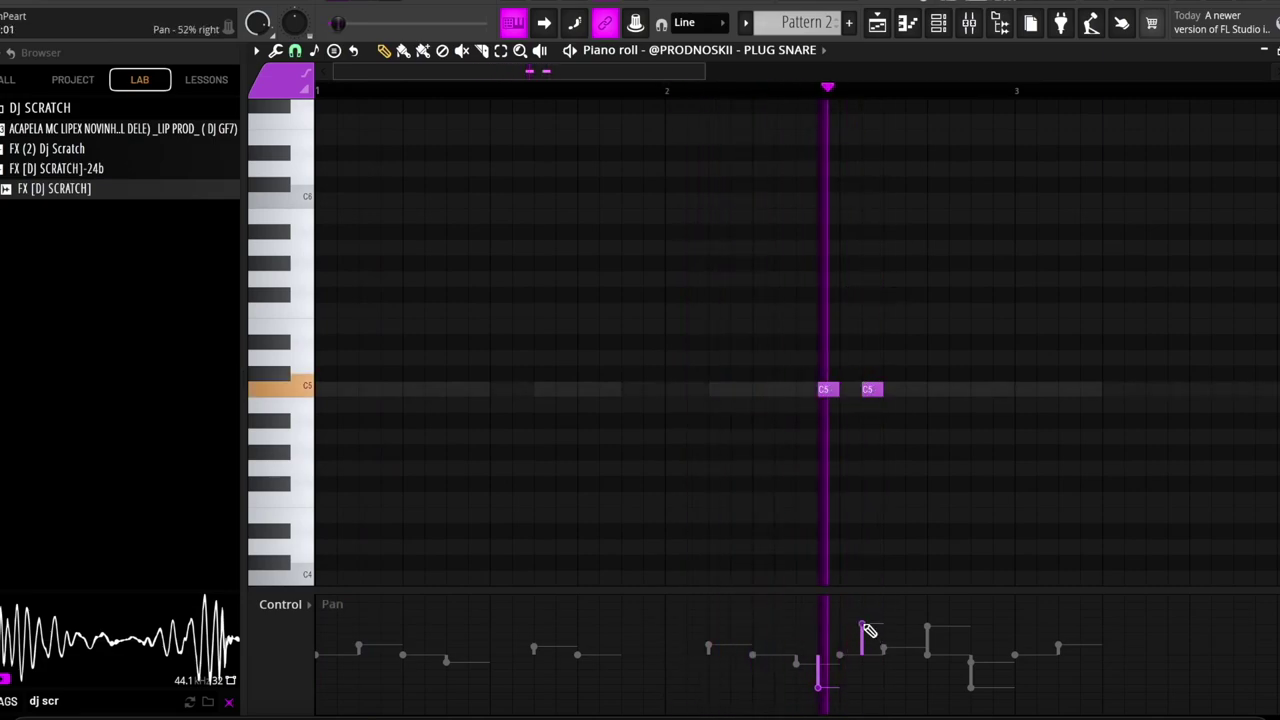
pyautogui.click(295, 612)
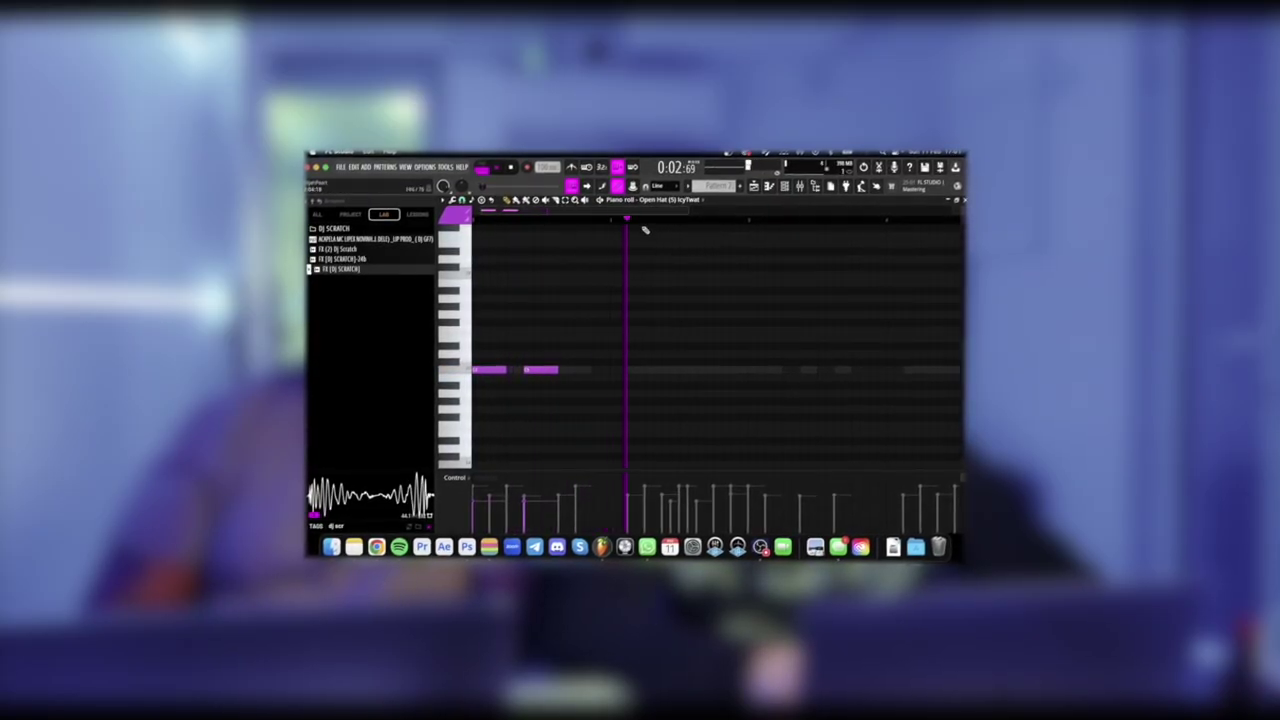
# - Duplicate the first two bars of the Open Hat (5) IcyTwat notes into the following two bars
pyautogui.hotkey('ctrl', 'a')
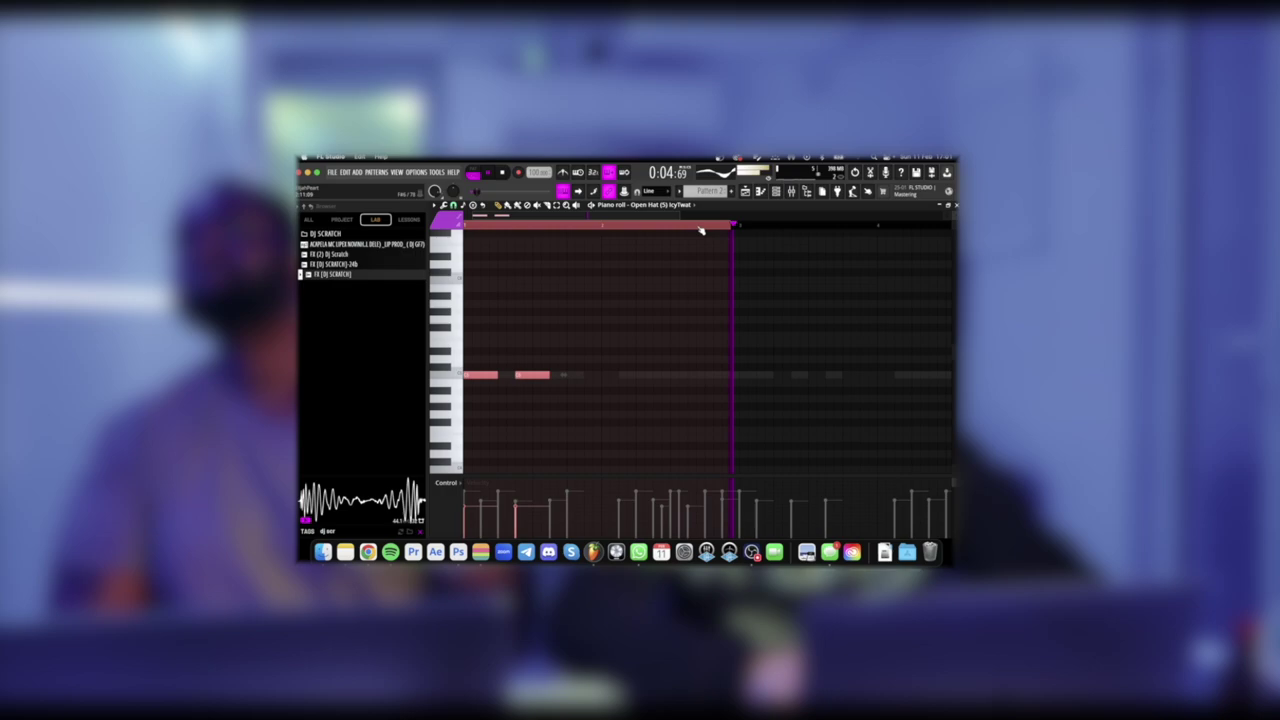
pyautogui.moveTo(745, 228); pyautogui.dragTo(750, 228)
pyautogui.hotkey('ctrl', 'b')
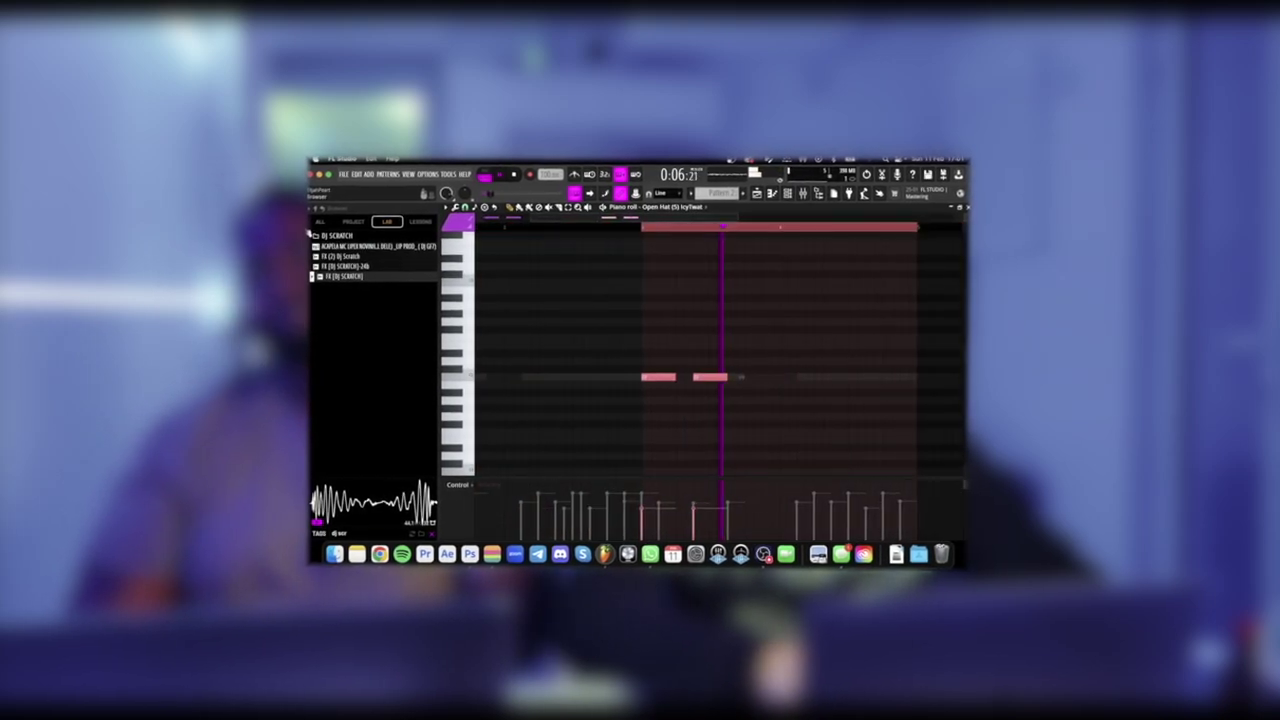
# - Shorten the duplicated open hat notes and add a third so they run back to back from bar 3
pyautogui.moveTo(681, 378); pyautogui.dragTo(673, 379)
pyautogui.click(682, 378)
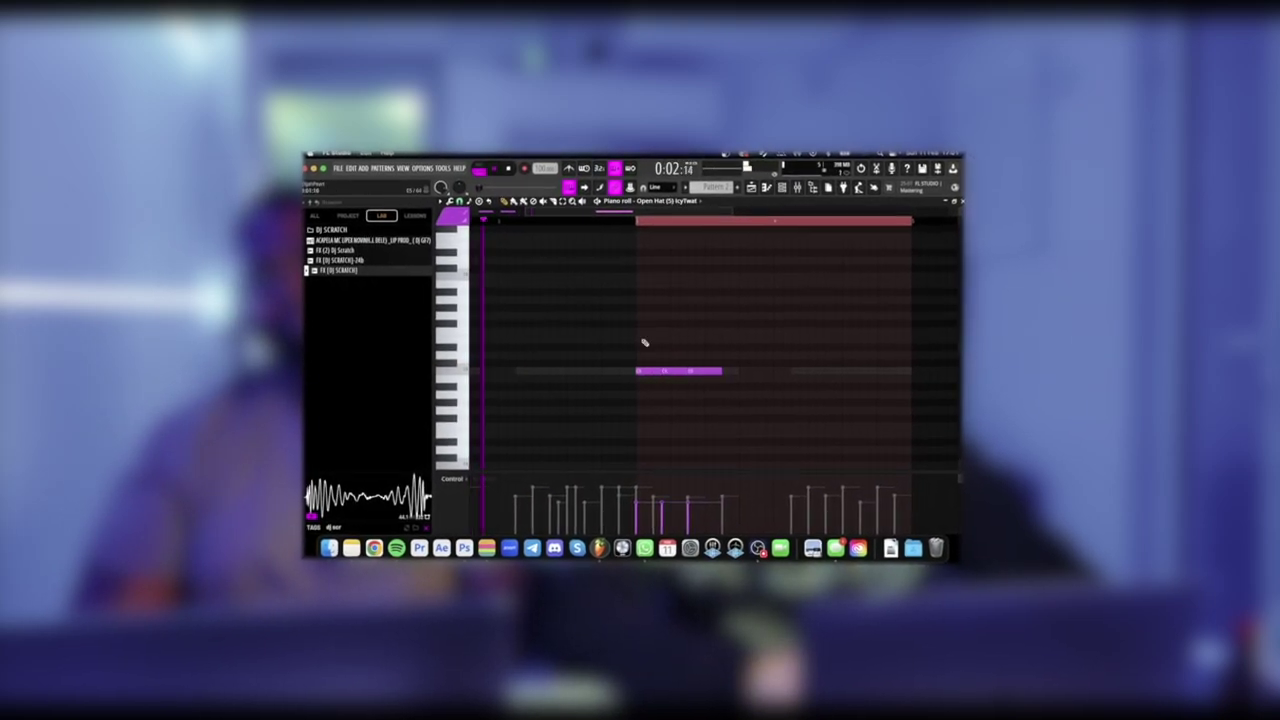
pyautogui.hscroll(-3, 655, 350)
pyautogui.click(450, 477)
pyautogui.click(471, 490)
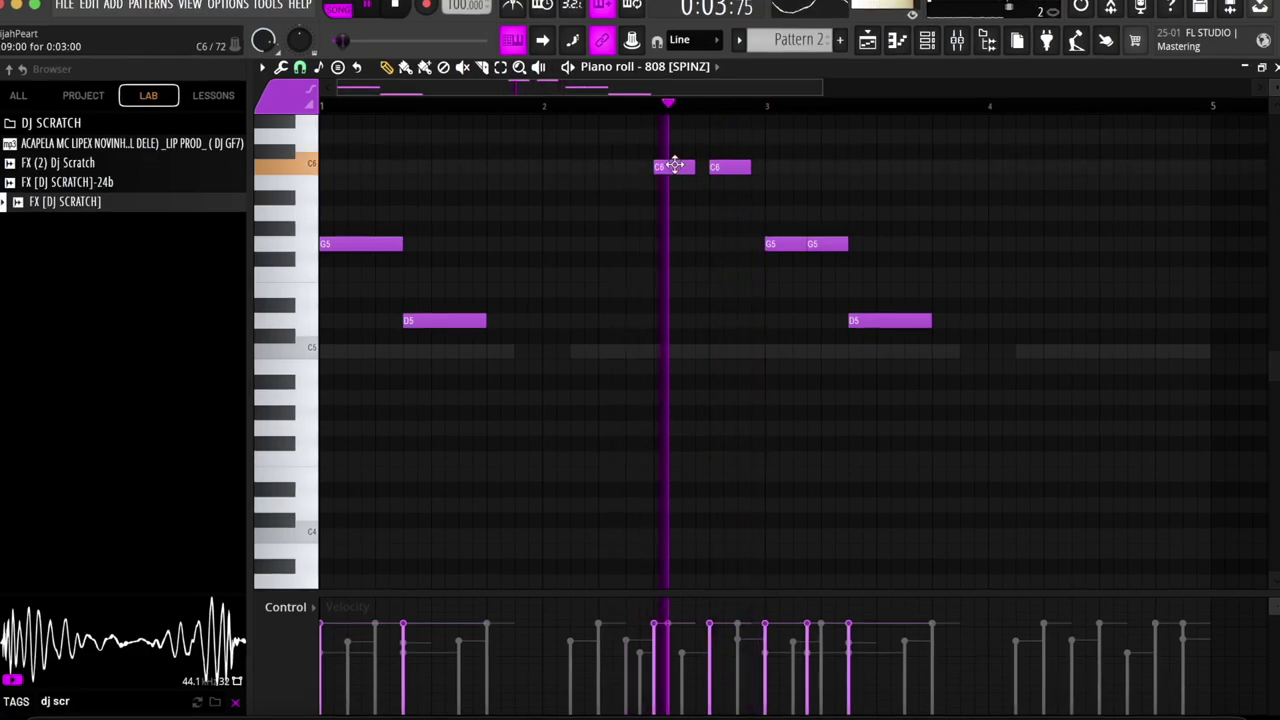
# - Replace the two C6 notes of the 808 [SPINZ] with a single shortened C#7 note before bar 3
pyautogui.click(745, 167)
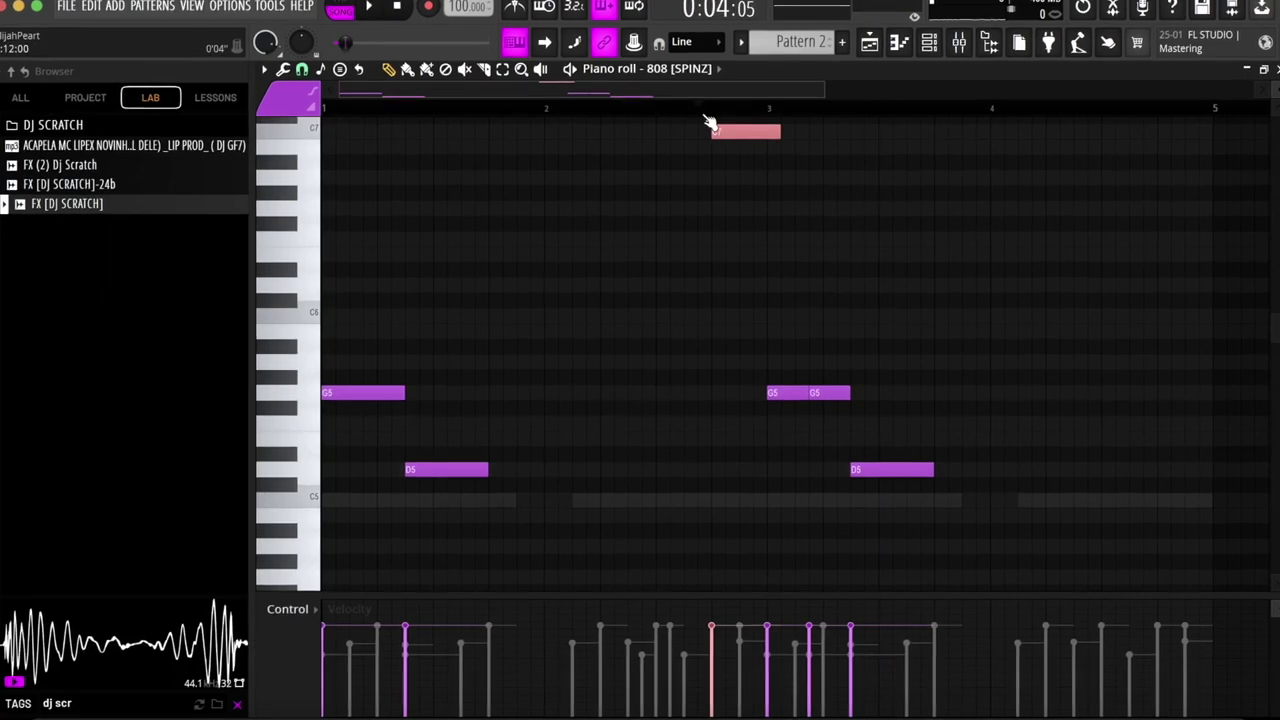
pyautogui.press('space')
pyautogui.press('space')
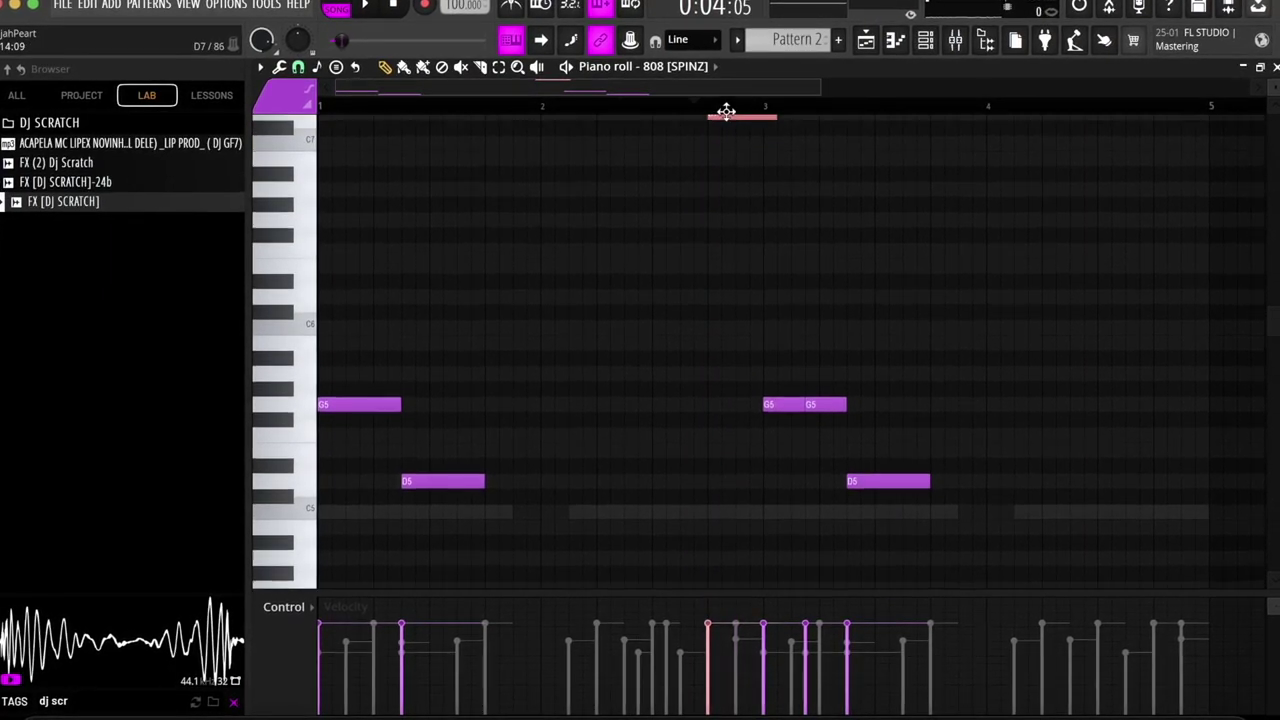
pyautogui.press('space')
pyautogui.press('space')
pyautogui.moveTo(720, 121); pyautogui.dragTo(719, 138)
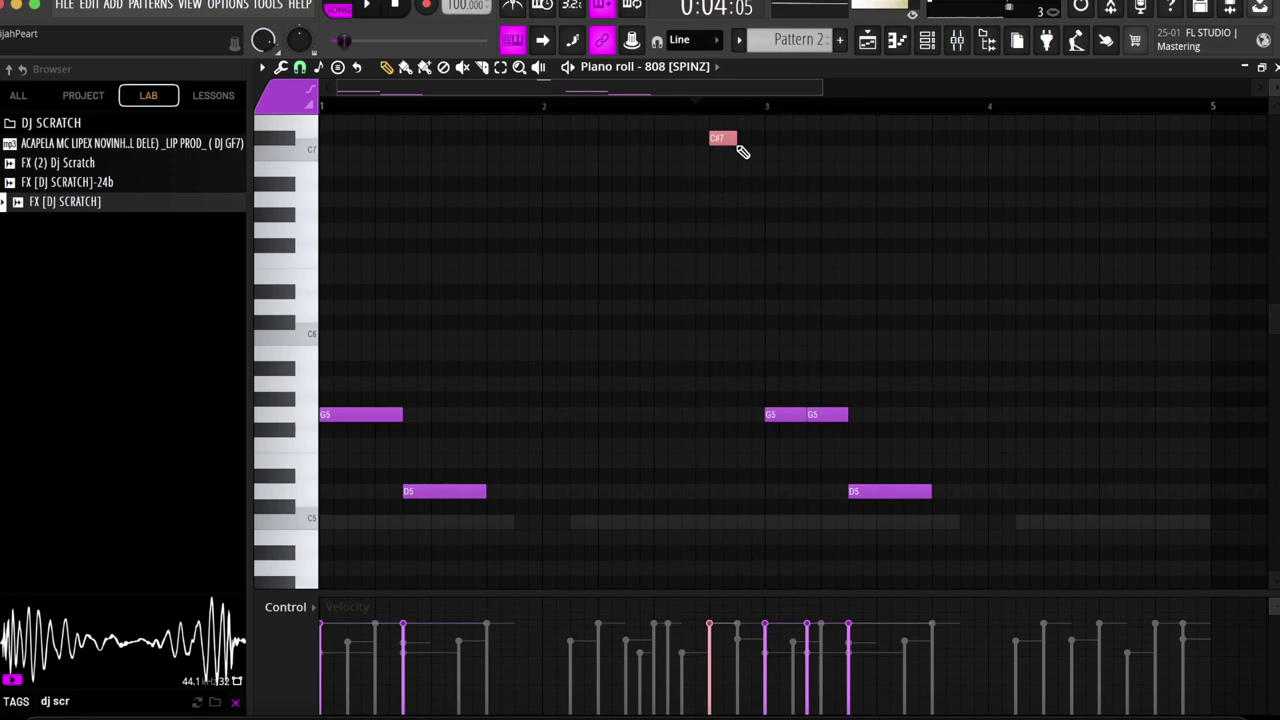
# - Shorten the 808's C#7 note, follow it with a second C#7 reaching bar 3, and move both to C#5
pyautogui.press('space')
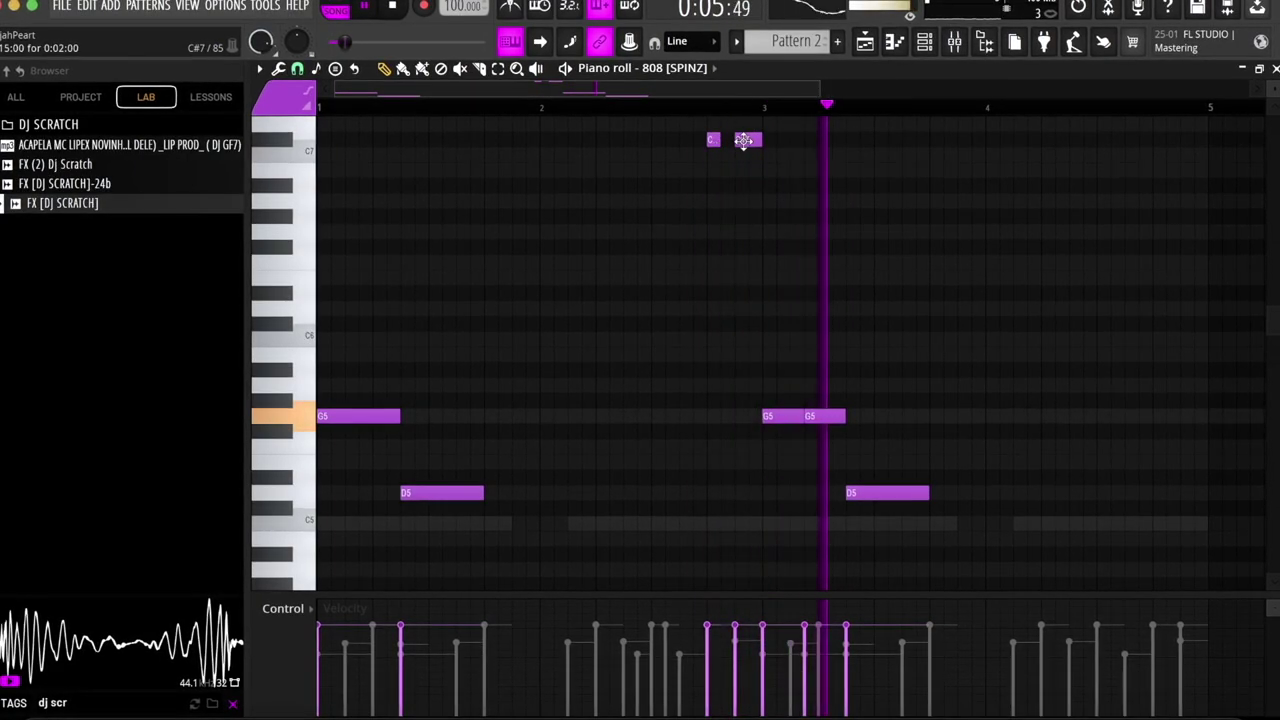
pyautogui.press('space')
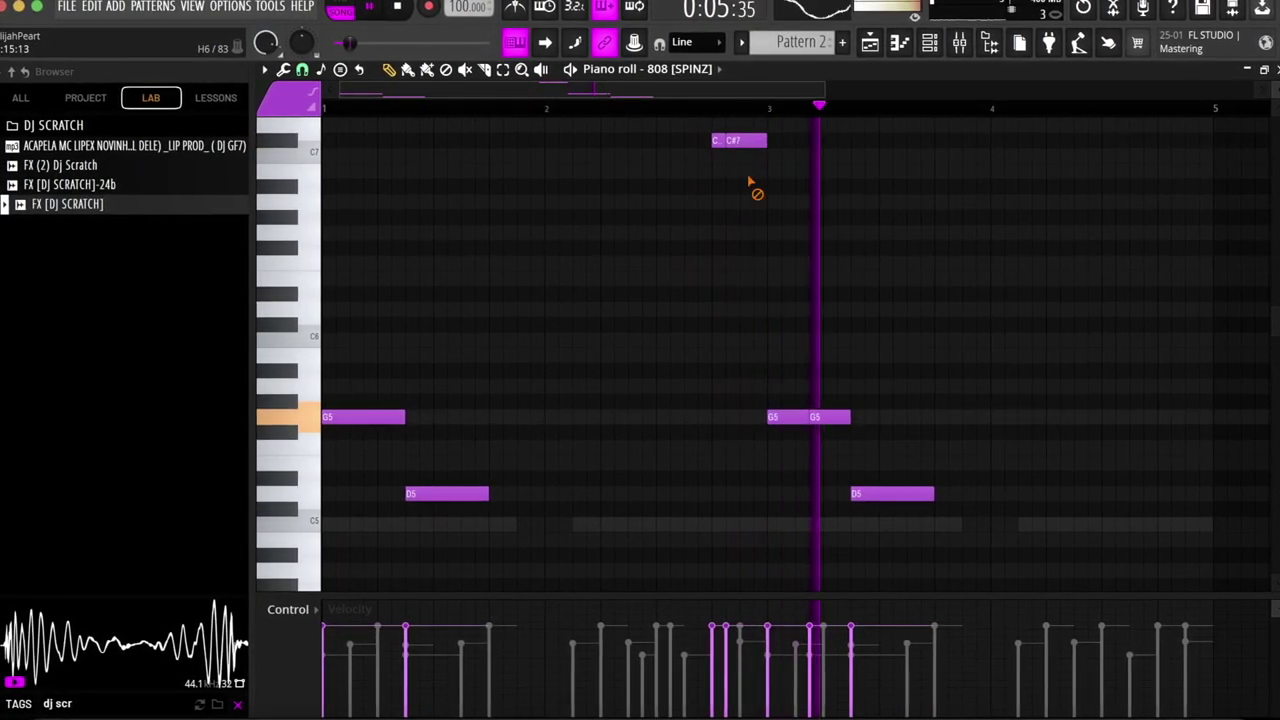
pyautogui.scroll(1, 733, 143)
pyautogui.moveTo(737, 169); pyautogui.dragTo(737, 534)
pyautogui.press('space')
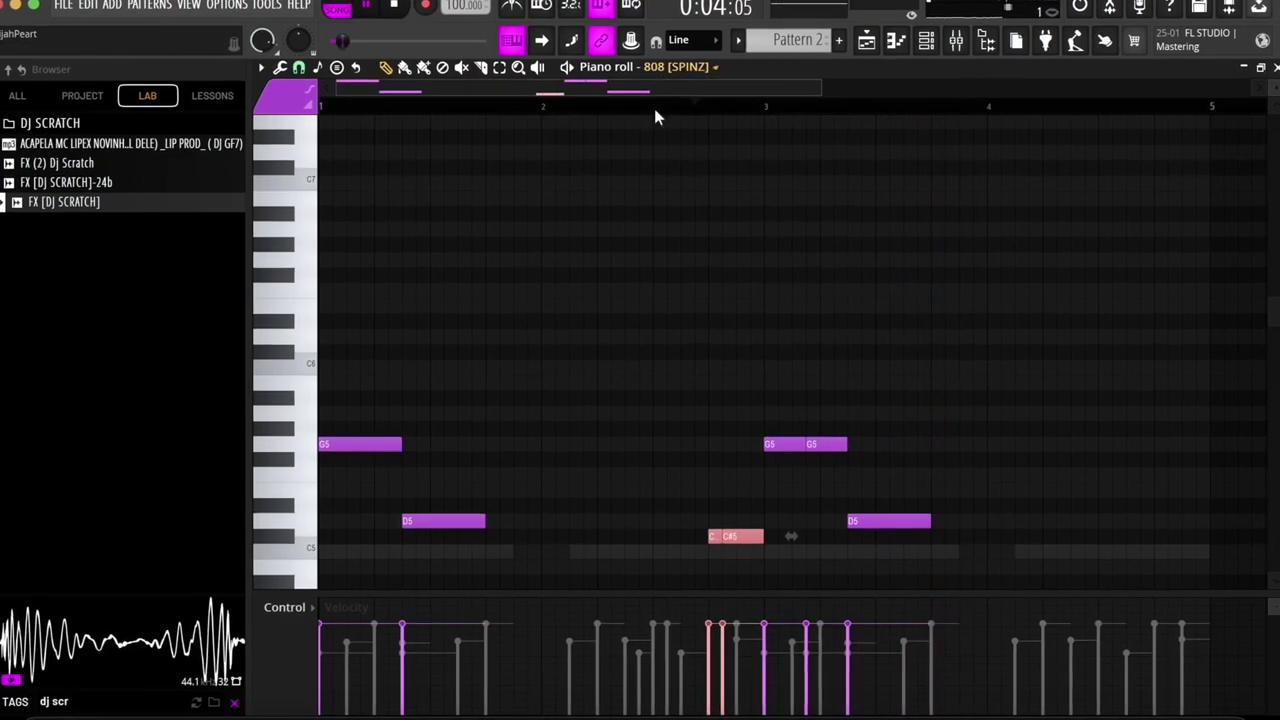
pyautogui.press('space')
# - Play the 808 from the start, remove the second C#5 note and extend the first one to bar 3
pyautogui.click(340, 107)
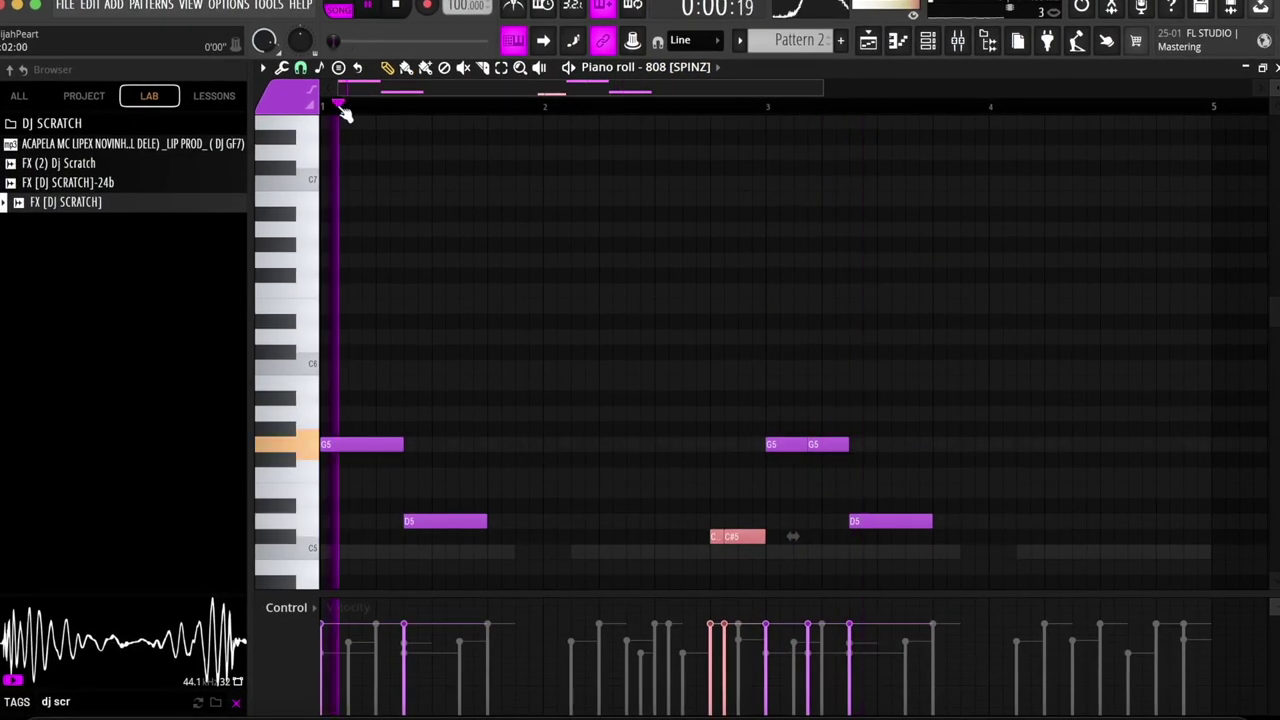
pyautogui.scroll(-3, 743, 490)
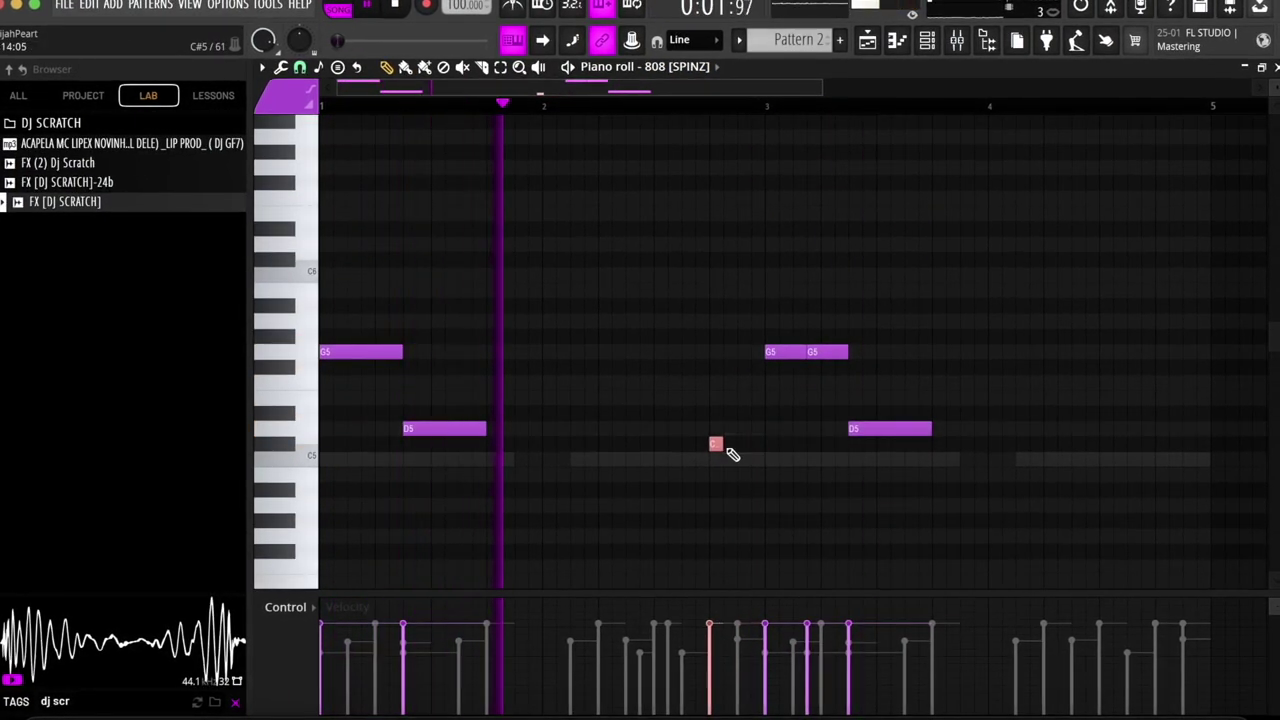
pyautogui.moveTo(722, 446); pyautogui.dragTo(765, 447)
# - Replace the 808secretamir channel's sample with nico - resonant bass from the sub bass samples
pyautogui.scroll(-3, 602, 380)
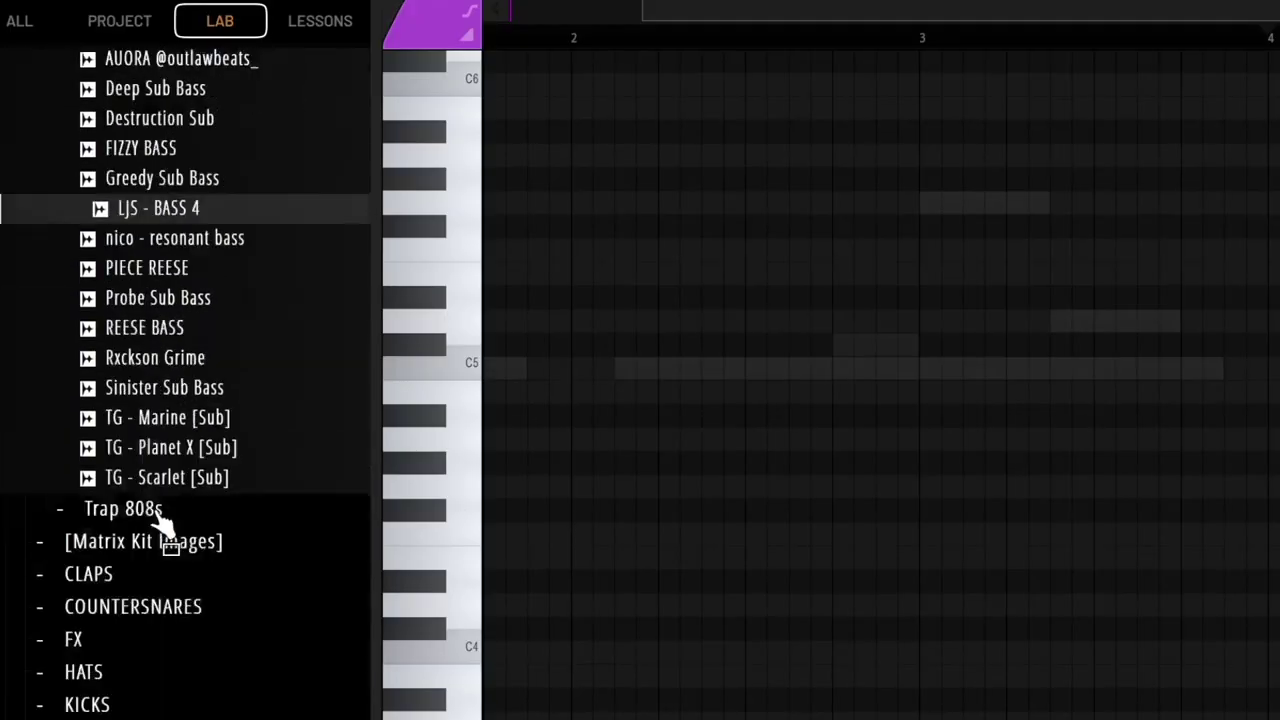
pyautogui.scroll(-3, 186, 251)
pyautogui.scroll(4, 177, 251)
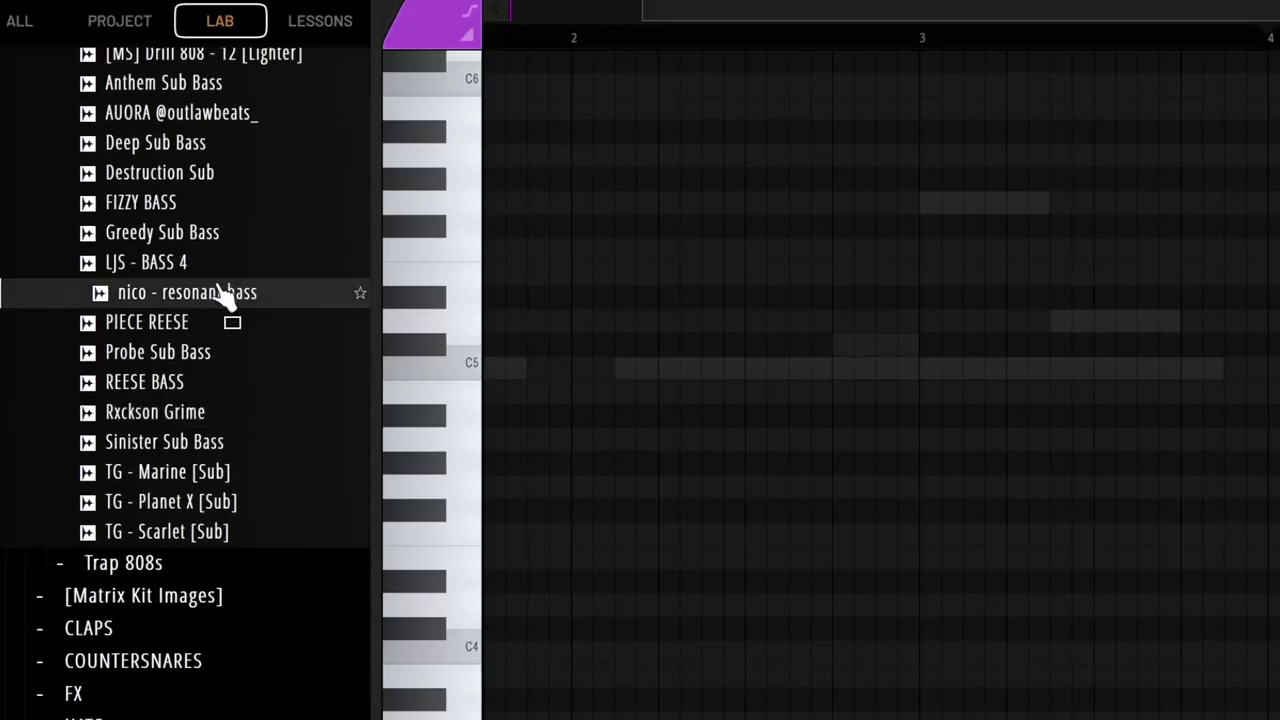
pyautogui.press('F6')
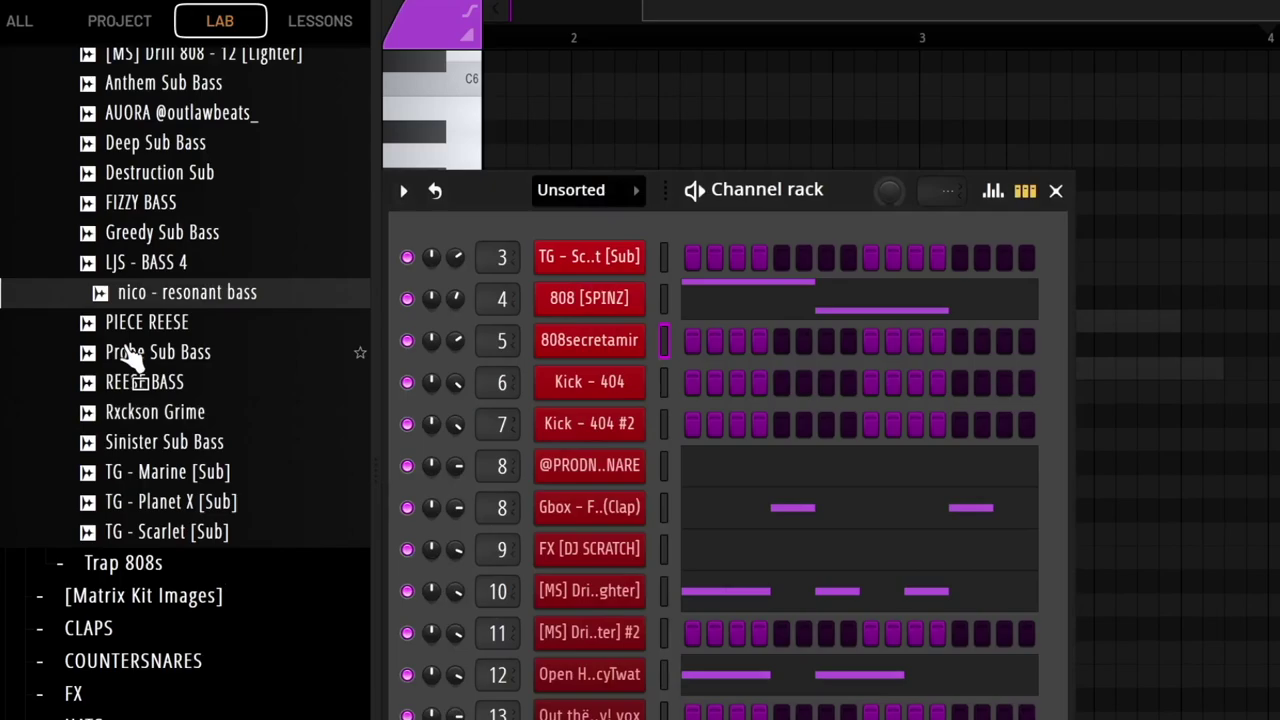
pyautogui.moveTo(190, 295); pyautogui.dragTo(597, 345)
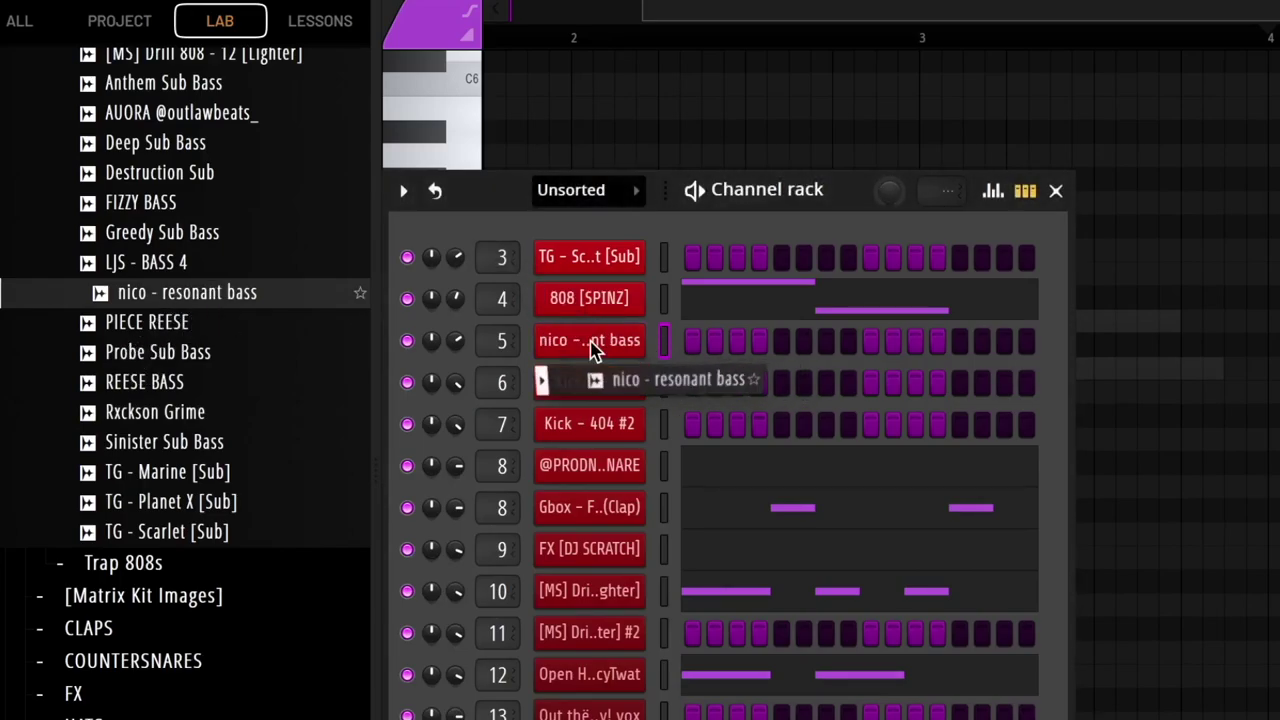
# - Reverse the nico - resonant bass sample in its channel settings
pyautogui.click(590, 340)
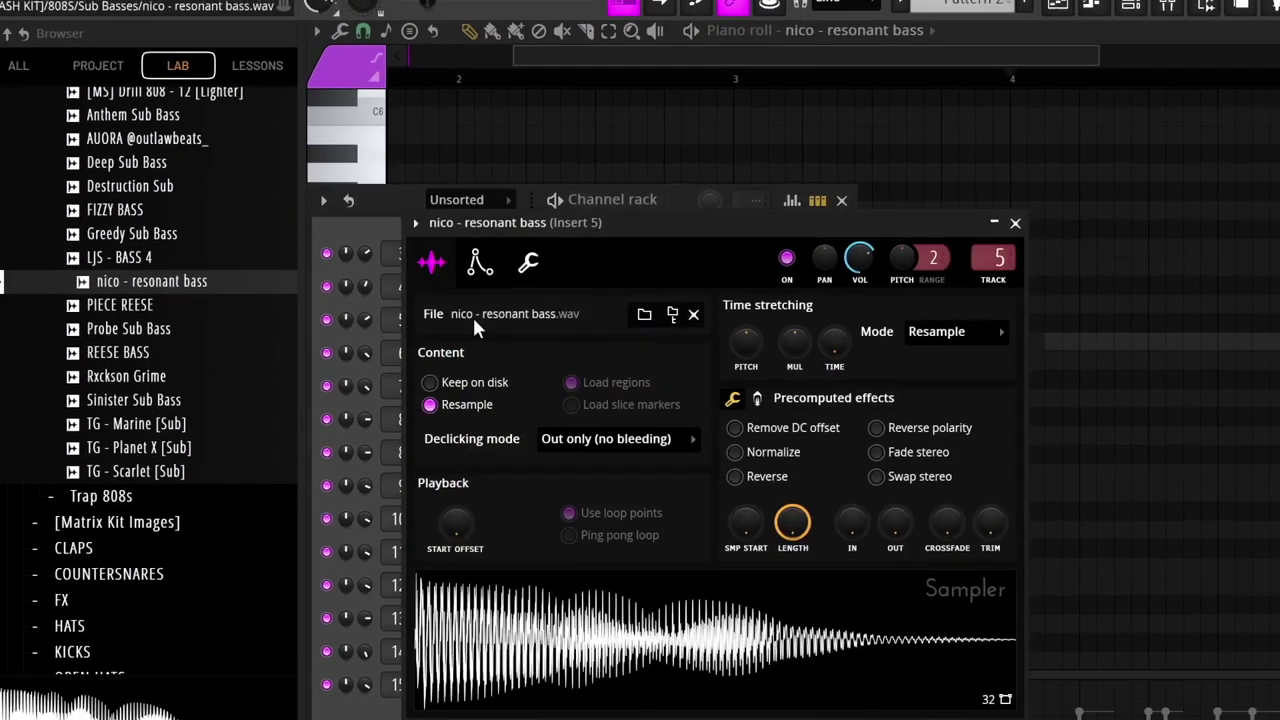
pyautogui.click(735, 476)
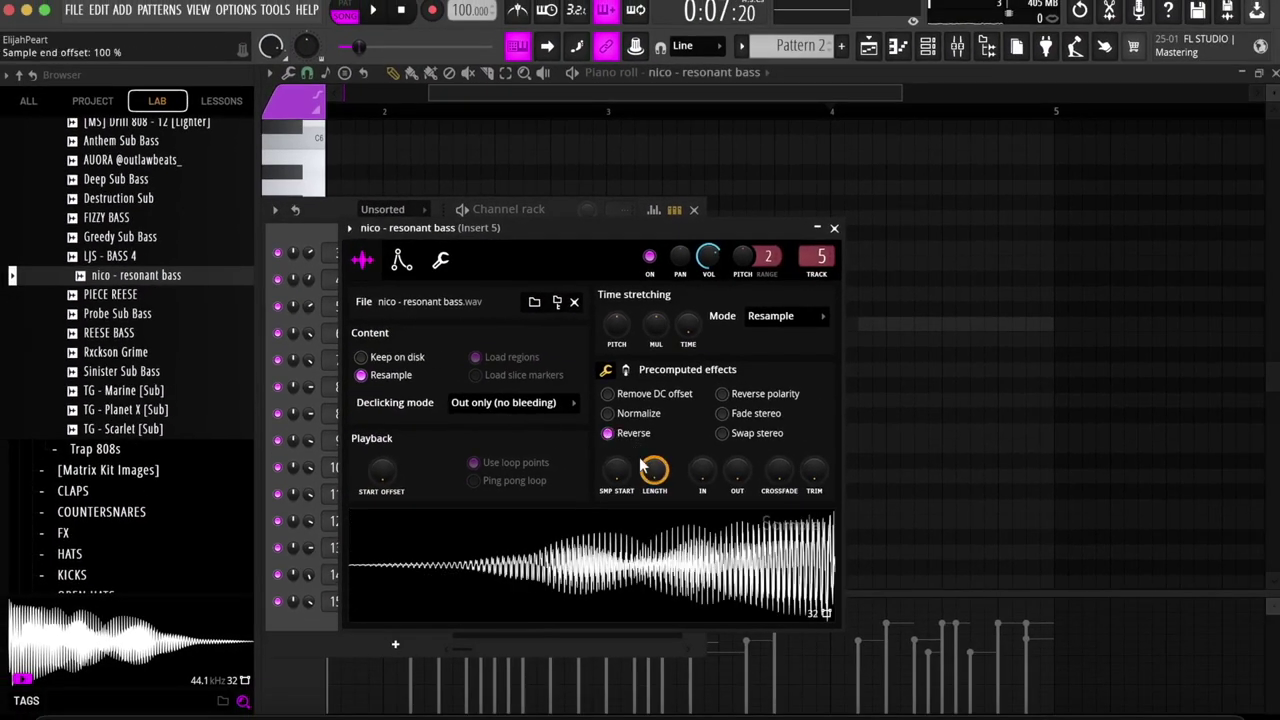
pyautogui.moveTo(645, 466); pyautogui.dragTo(764, 405)
# - Open the nico - resonant bass notes and add a C#5 note in bar 2 leading into the 808's C#5 note
pyautogui.rightClick(884, 382)
pyautogui.press('space')
pyautogui.moveTo(475, 93); pyautogui.dragTo(345, 95)
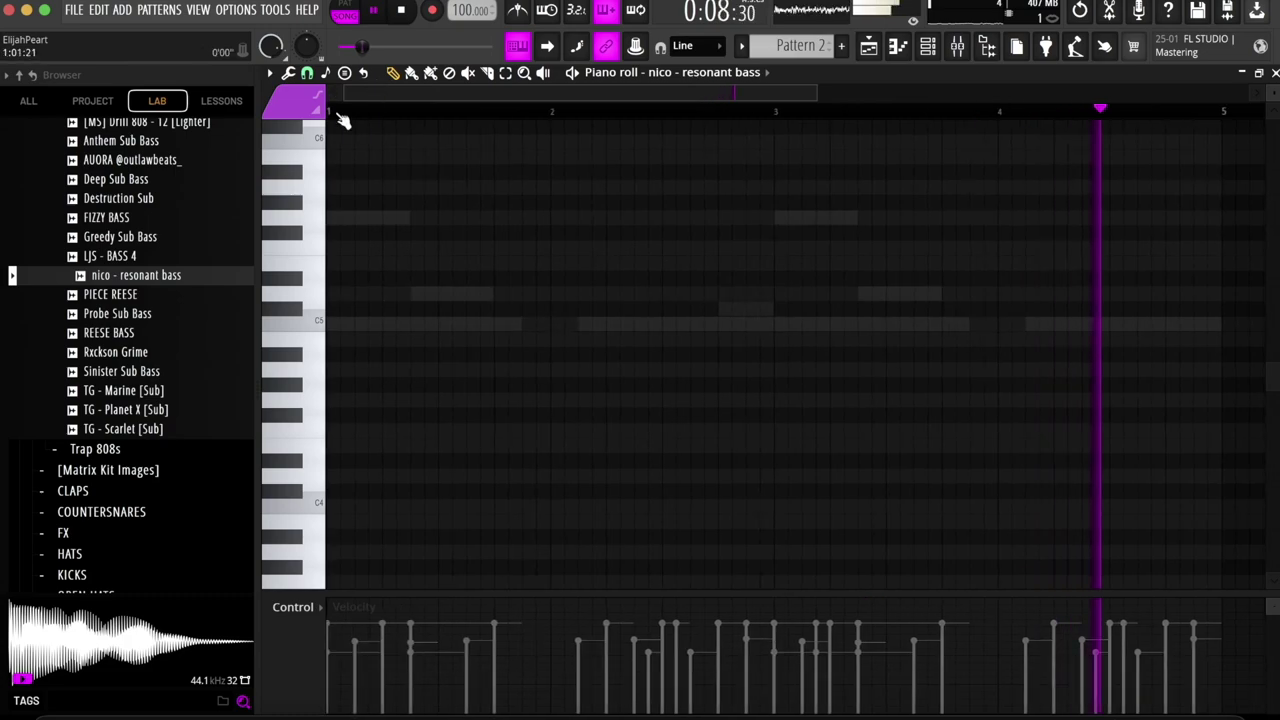
pyautogui.click(700, 72)
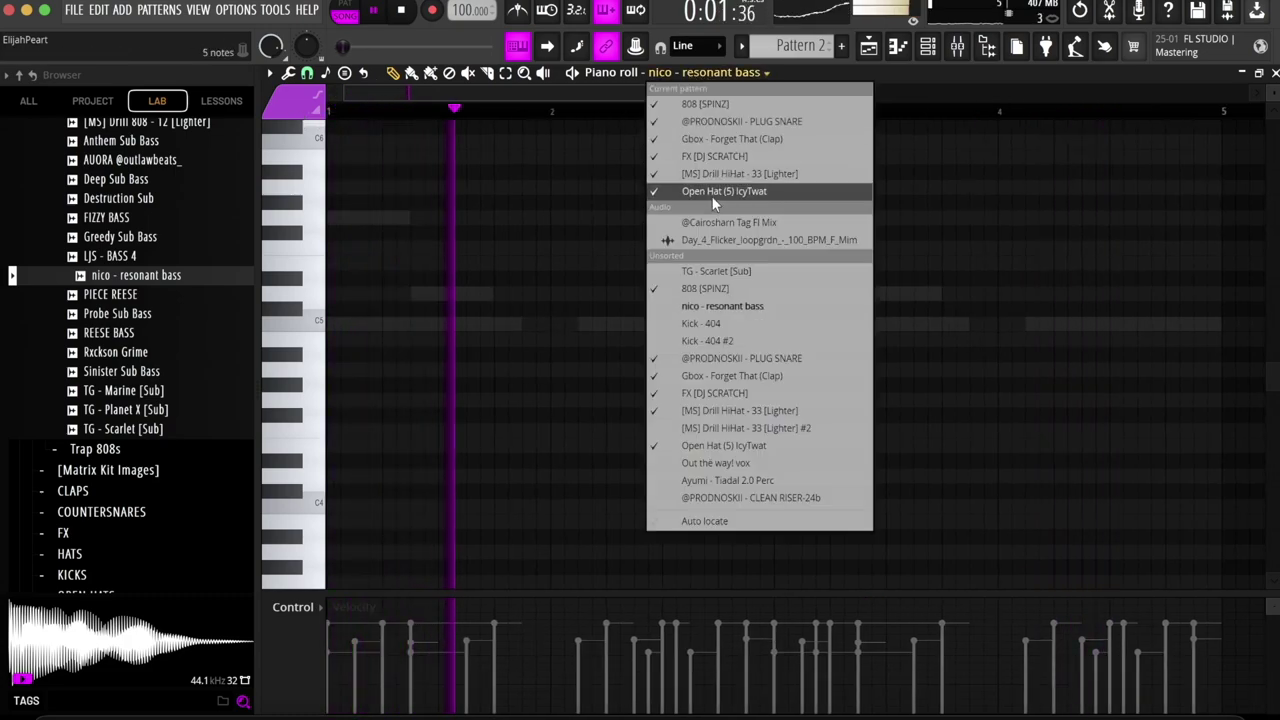
pyautogui.click(714, 304)
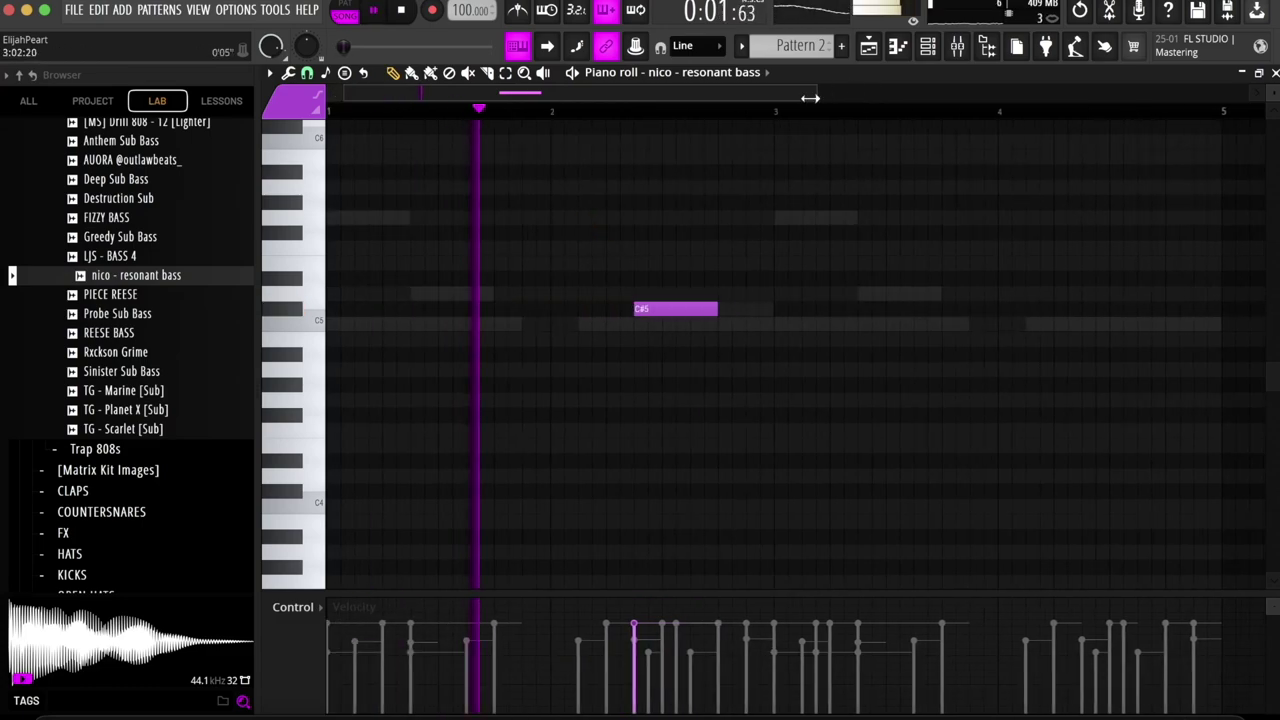
# - Enable the resonant bass volume envelope with hold time at 100%, and add another C#5 note early in bar 4
pyautogui.press('F6')
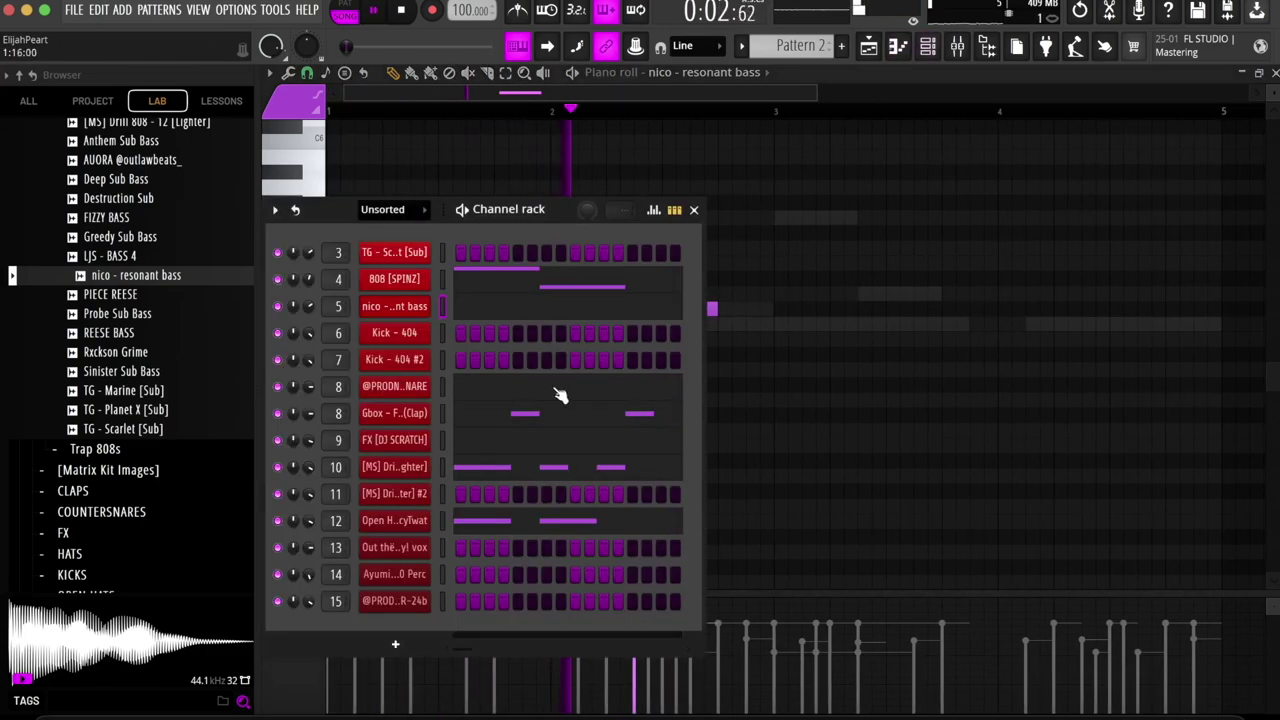
pyautogui.click(399, 310)
pyautogui.click(400, 262)
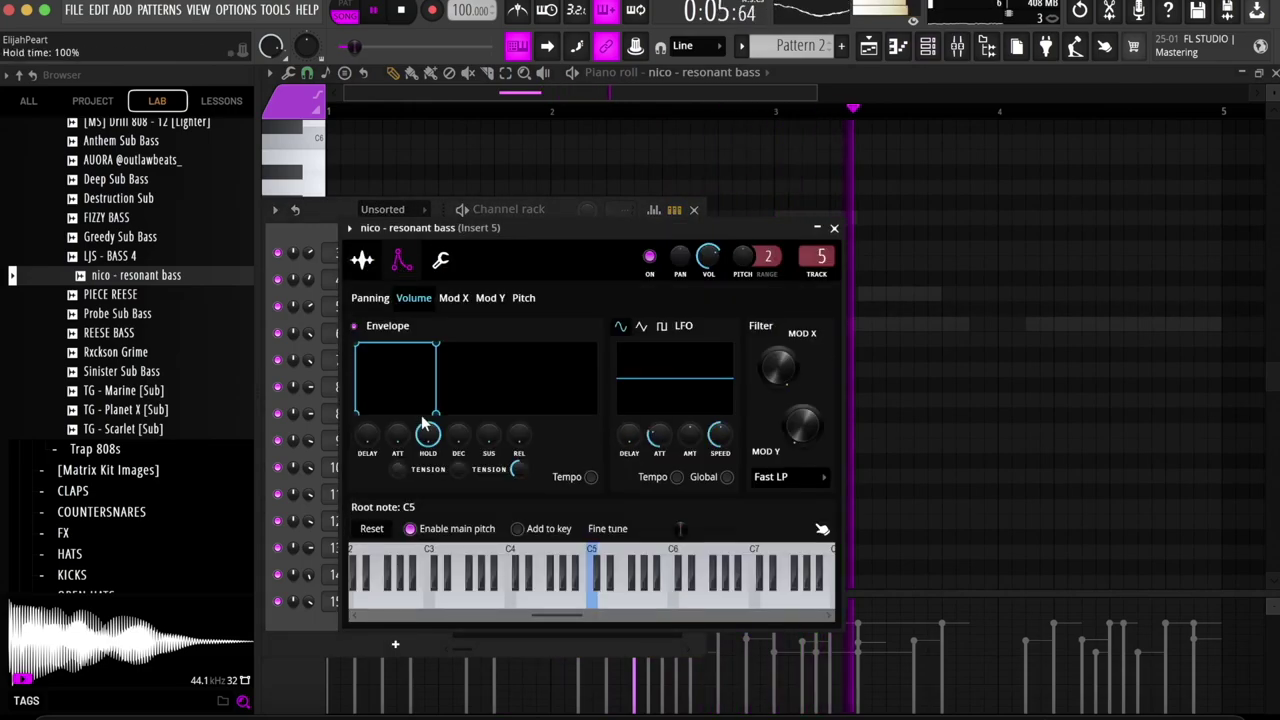
pyautogui.click(1005, 76)
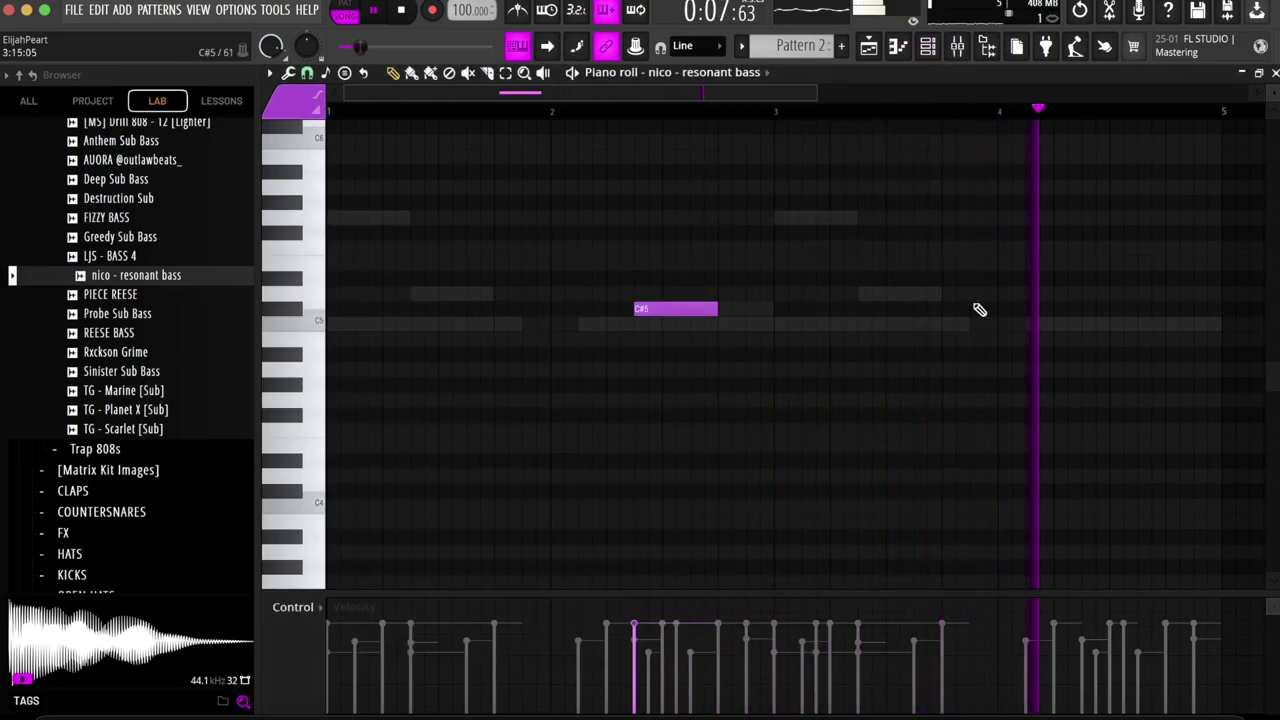
pyautogui.click(1057, 309)
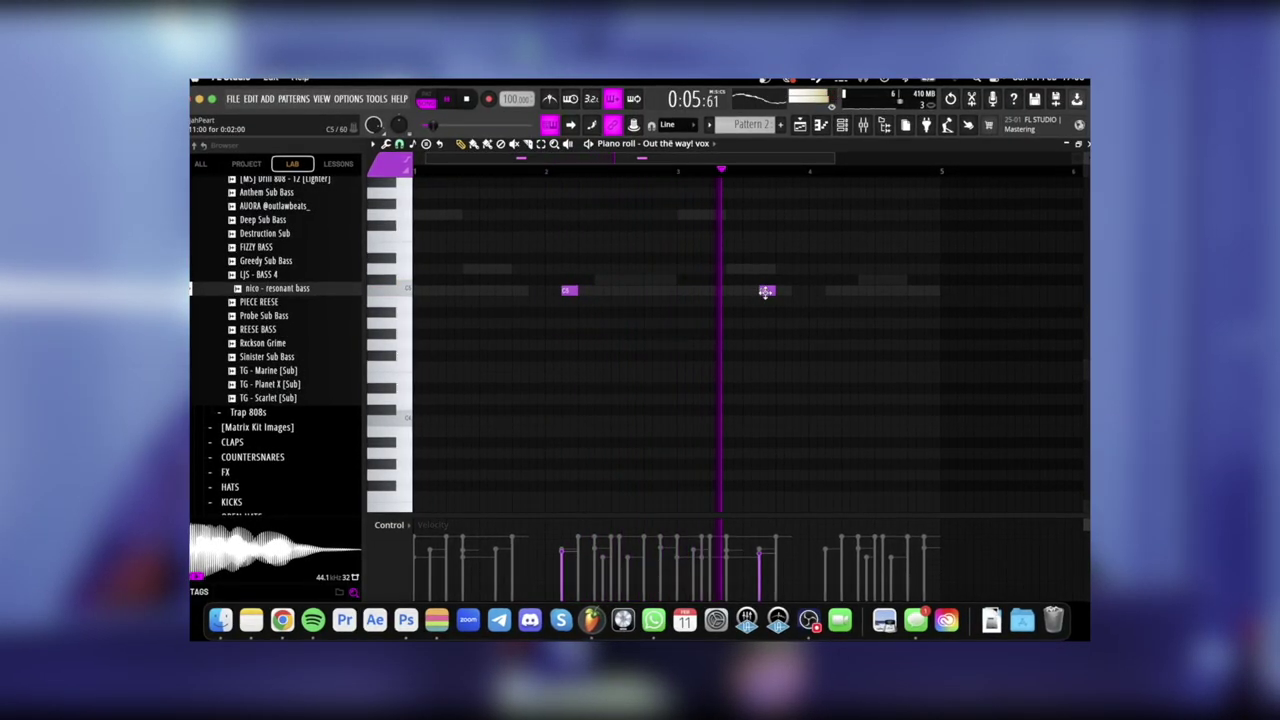
# - Move the second C5 note of the Out the way! vox from bar 3 to just after the start of bar 4
pyautogui.moveTo(765, 291); pyautogui.dragTo(829, 291)
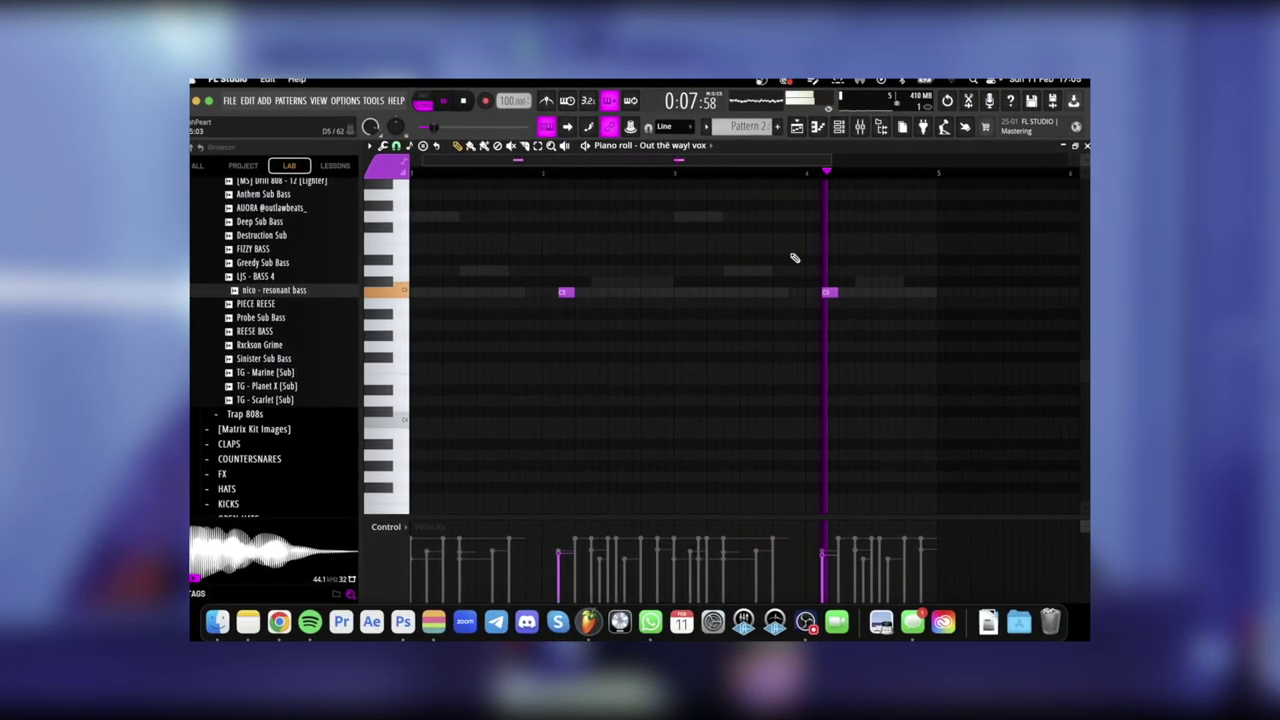
pyautogui.scroll(2, 270, 316)
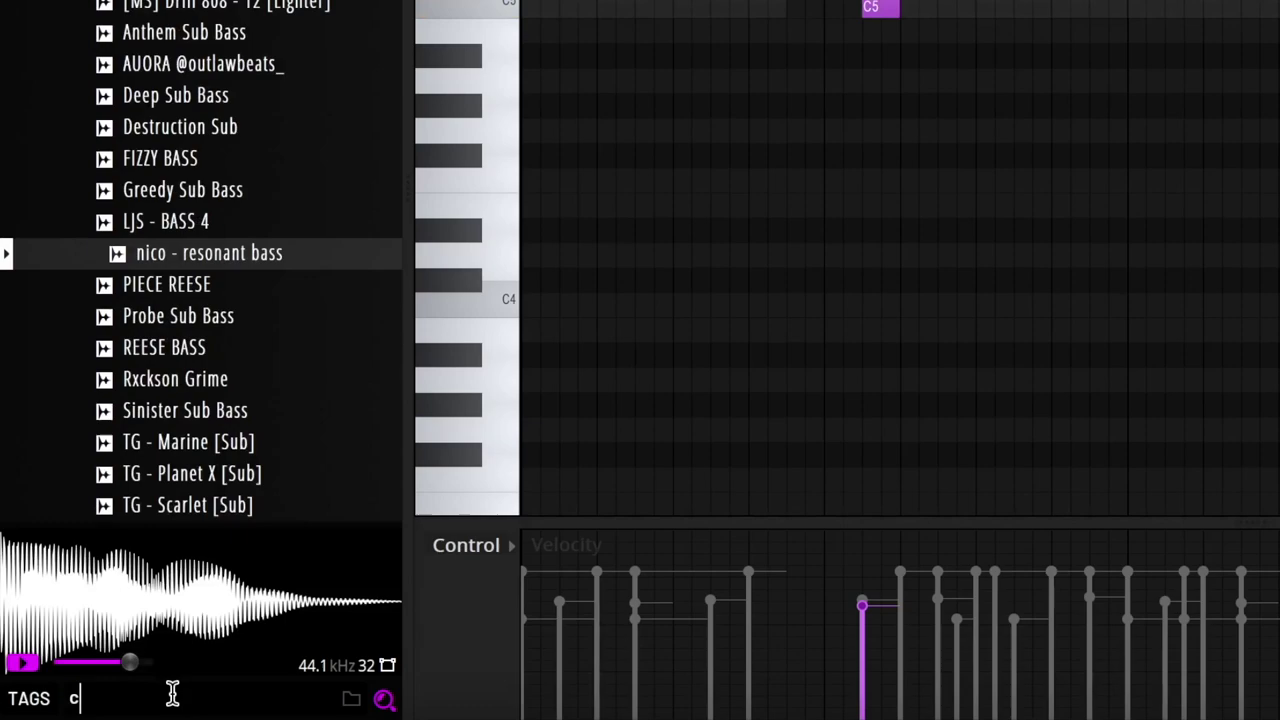
# - Search the sample browser for "cowbell" and preview the first !DRDIG_COWBELL samples
pyautogui.press('Return')
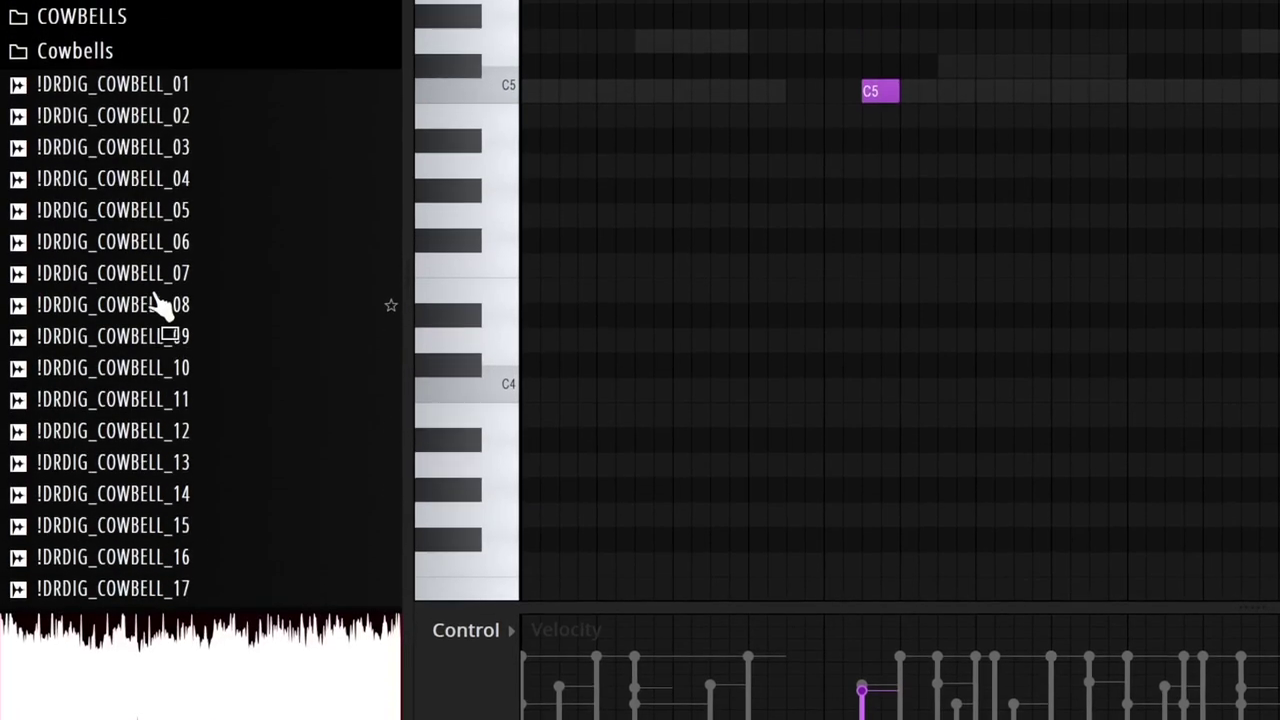
pyautogui.click(160, 222)
pyautogui.click(157, 95)
pyautogui.click(138, 238)
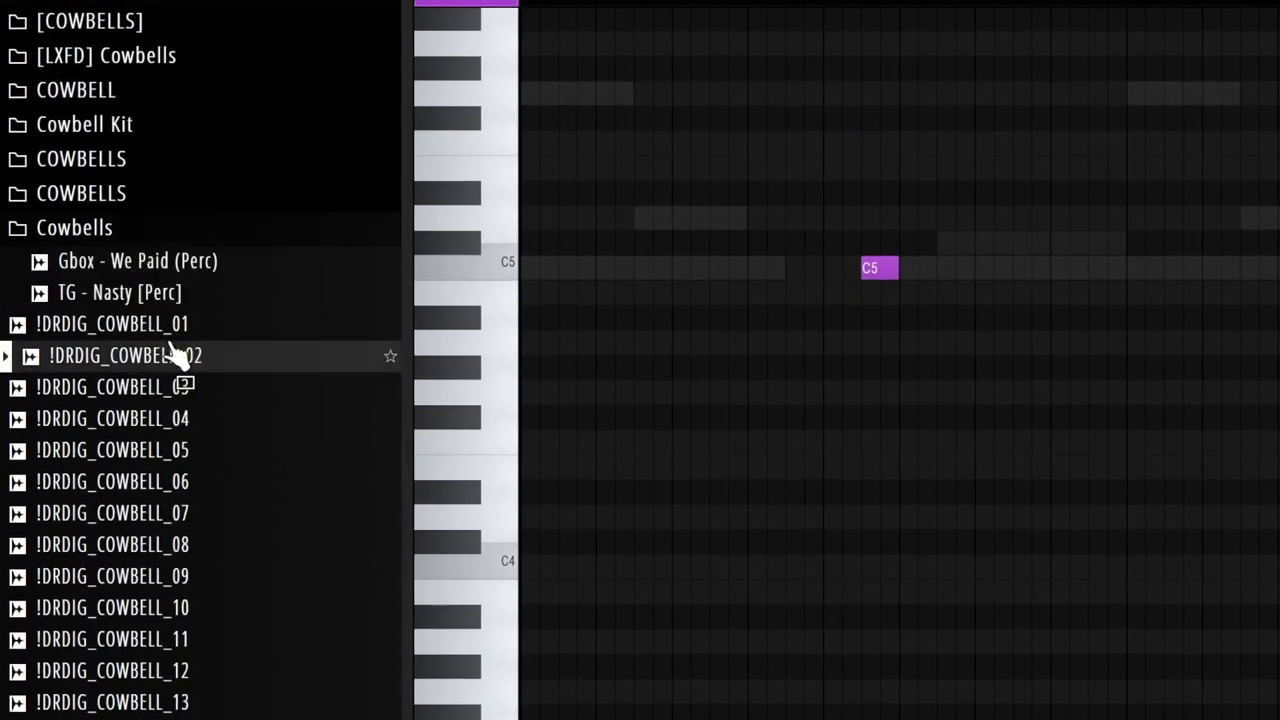
# - Audition the cowbell samples one after another, from the !DRDIG_COWBELL series through to the COWBELL (2) samples
pyautogui.press('Up')
pyautogui.press('Down')
pyautogui.press('Down')
pyautogui.press('Down')
pyautogui.press('Down')
pyautogui.press('Down')
pyautogui.press('Down')
pyautogui.press('Down')
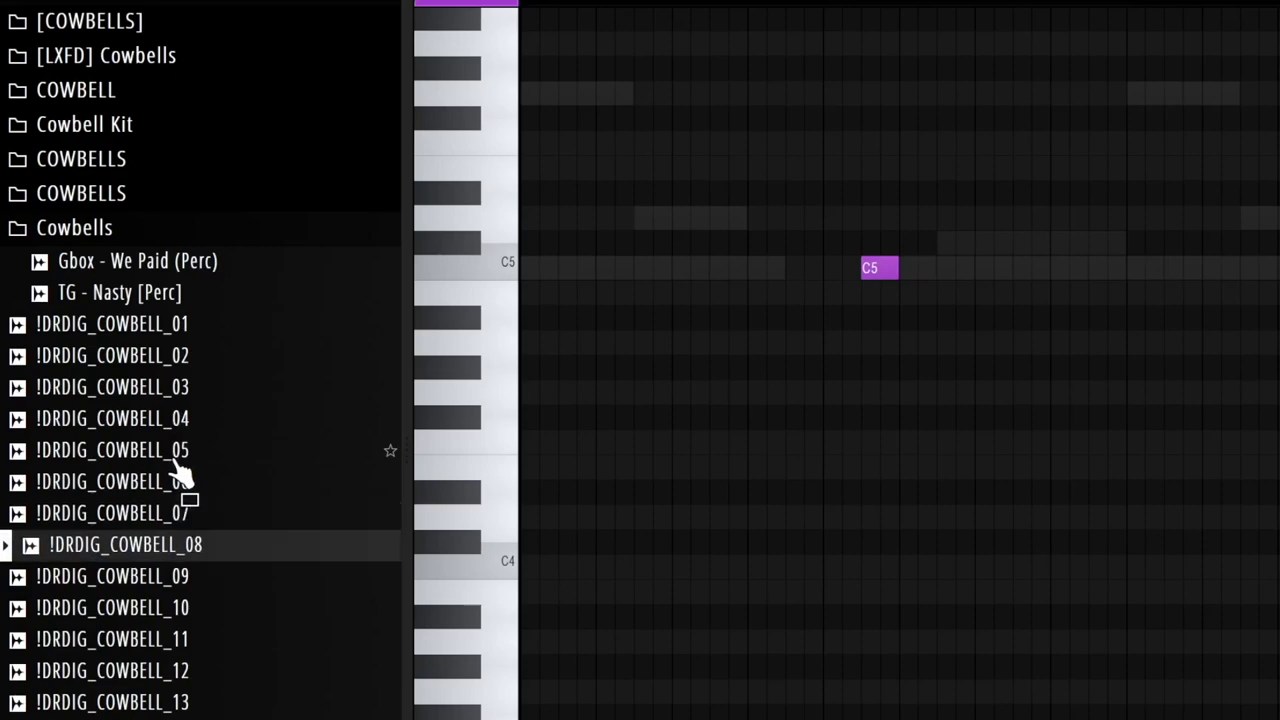
pyautogui.scroll(-2, 183, 477)
pyautogui.click(183, 482)
pyautogui.click(160, 612)
pyautogui.click(188, 452)
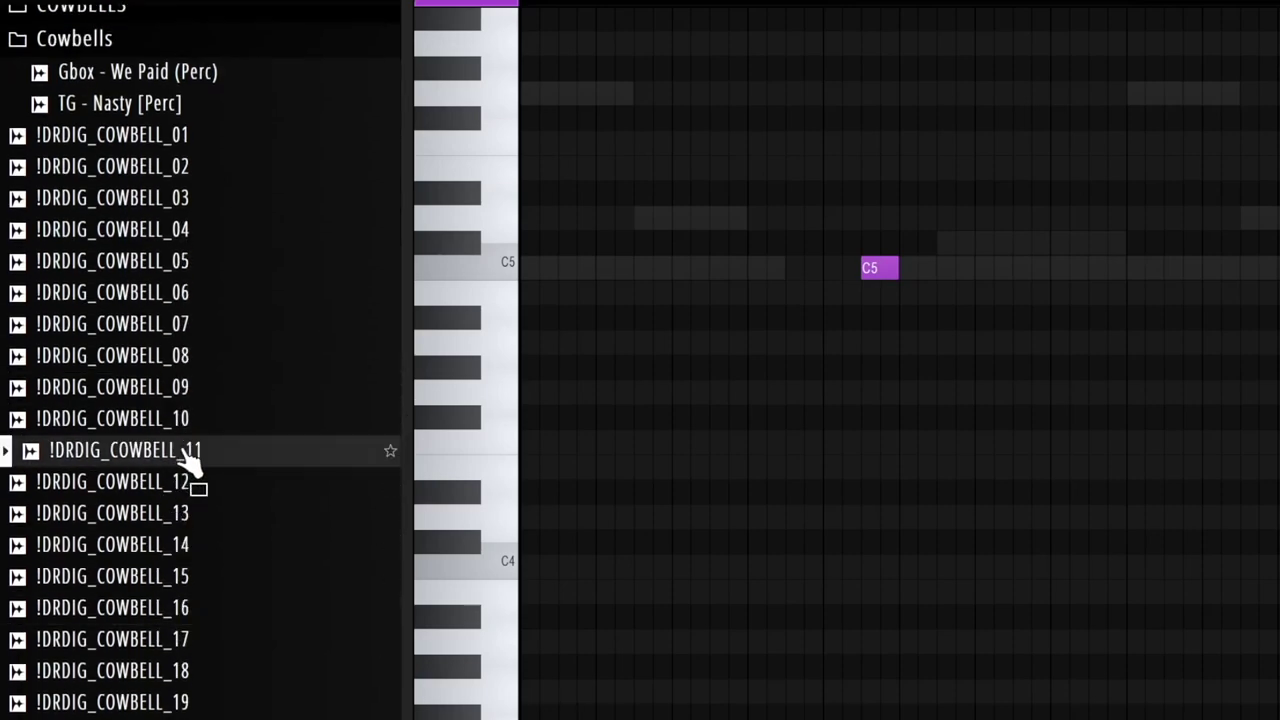
pyautogui.press('Down')
pyautogui.press('Down')
pyautogui.press('Down')
pyautogui.press('Down')
pyautogui.press('Down')
pyautogui.press('Down')
pyautogui.press('Down')
pyautogui.press('Down')
pyautogui.press('Down')
pyautogui.press('Down')
pyautogui.press('Down')
pyautogui.press('Down')
pyautogui.press('Down')
pyautogui.press('Down')
pyautogui.press('Down')
pyautogui.press('Down')
pyautogui.press('Down')
pyautogui.press('Down')
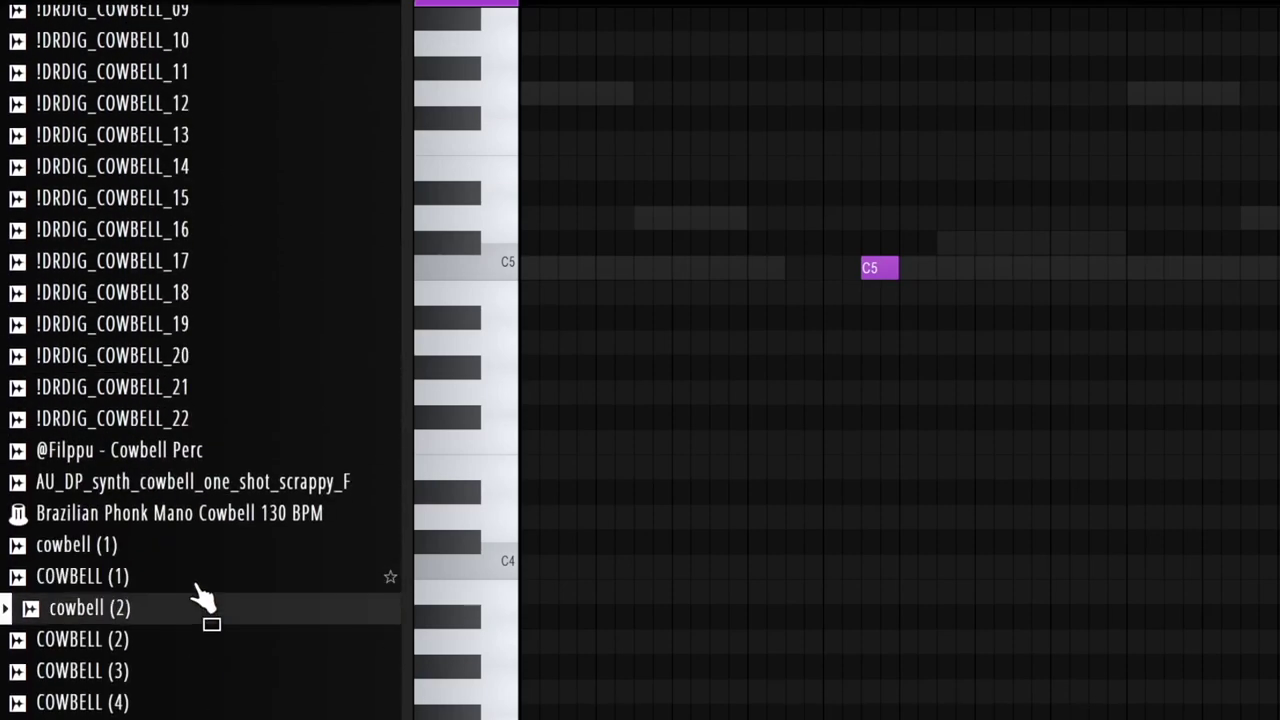
pyautogui.press('Down')
pyautogui.scroll(-2, 200, 600)
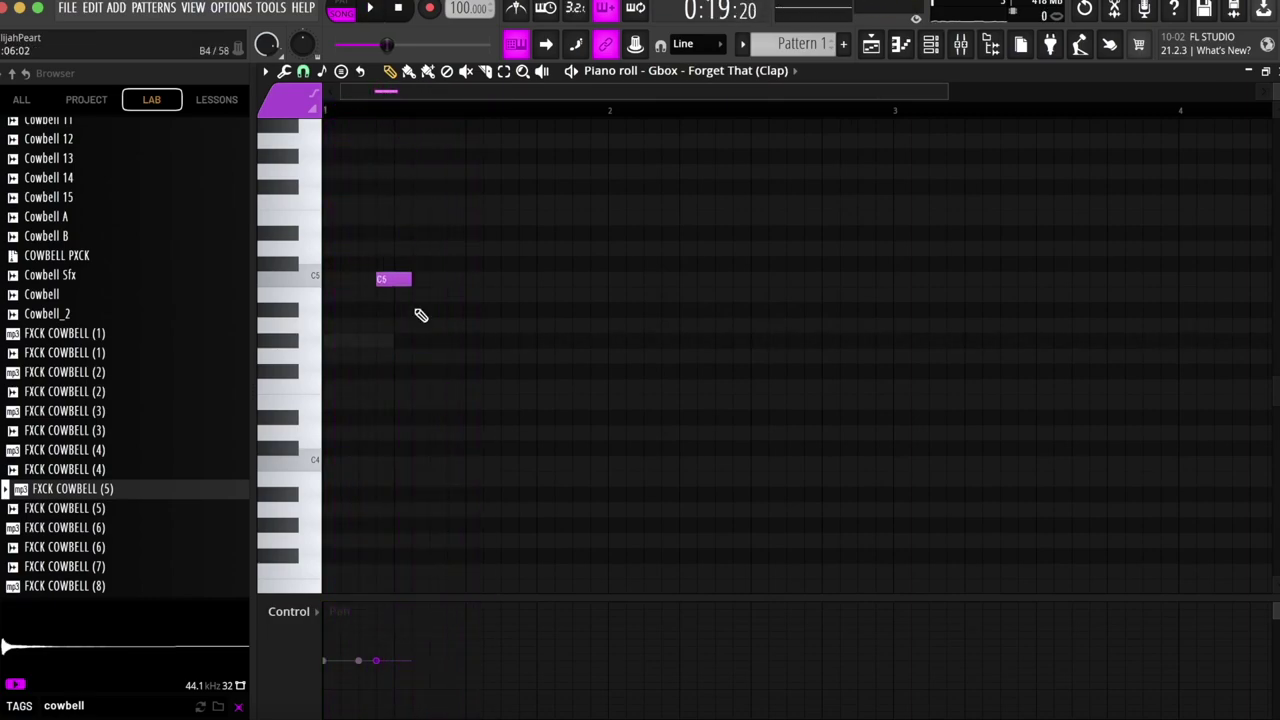
# - Complete the three-note C5 clap rhythm in bar 1 and duplicate that bar five times along the pattern
pyautogui.click(539, 279)
pyautogui.moveTo(610, 112); pyautogui.dragTo(27, 112)
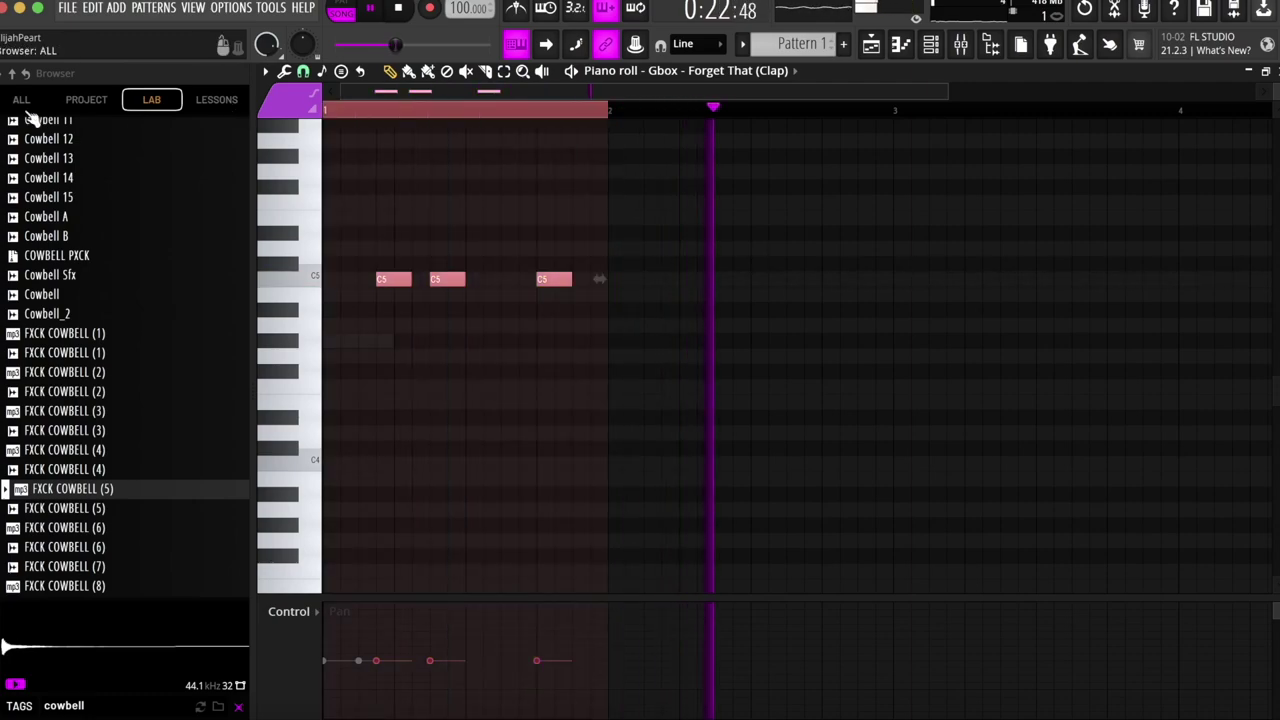
pyautogui.press('super+b')
pyautogui.press('super+b')
pyautogui.press('super+b')
pyautogui.press('super+b')
pyautogui.press('super+b')
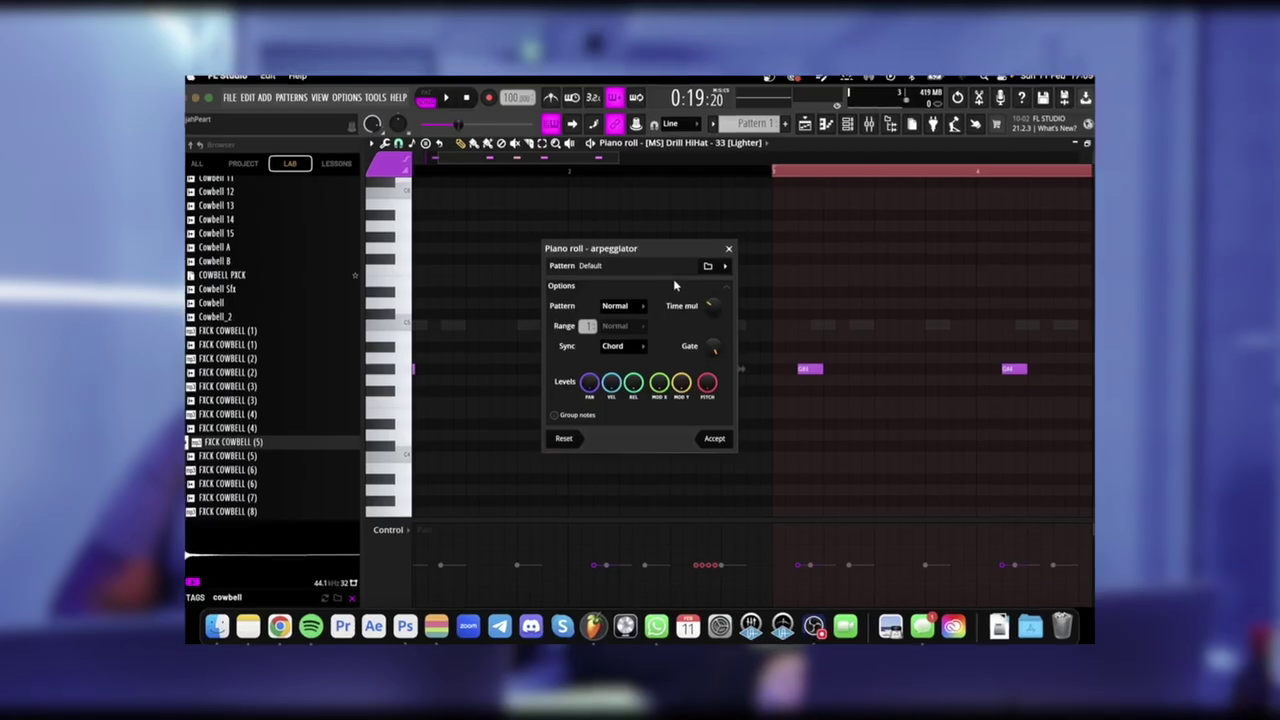
# - Apply the arpeggiator with default settings to the hi-hat note in the second half of bar 2, and display note velocities
pyautogui.click(515, 398)
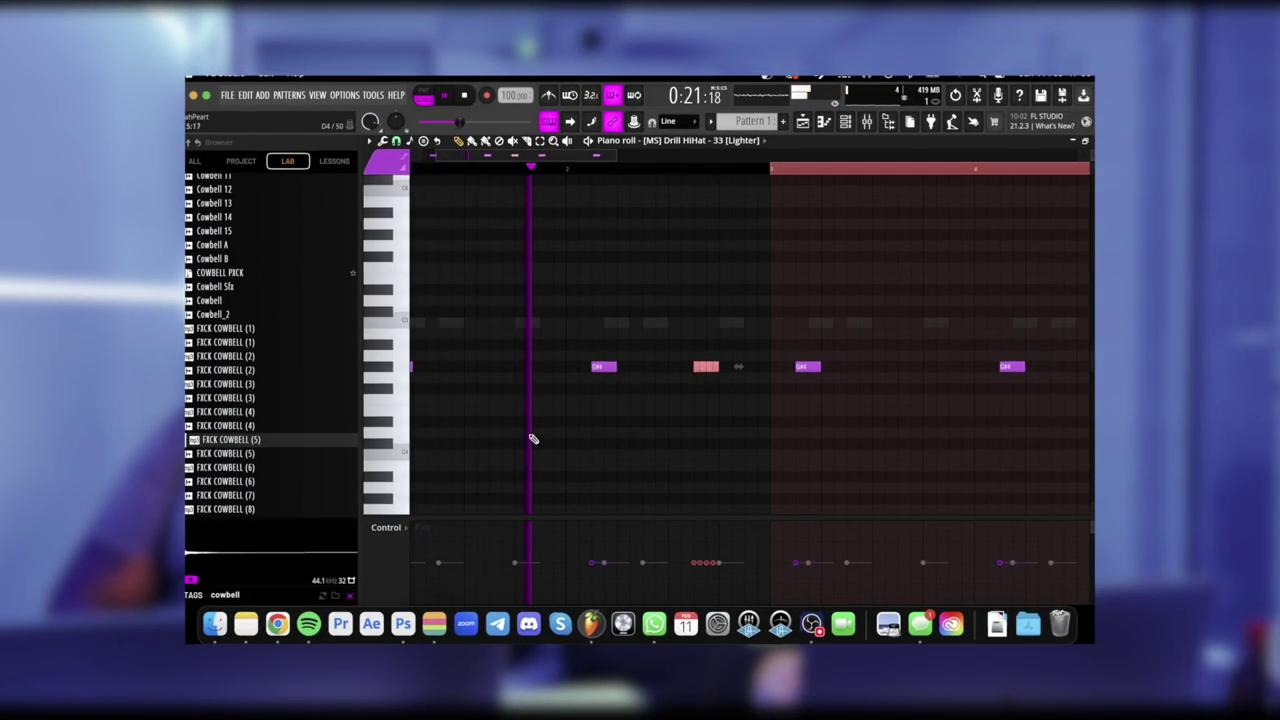
pyautogui.click(410, 543)
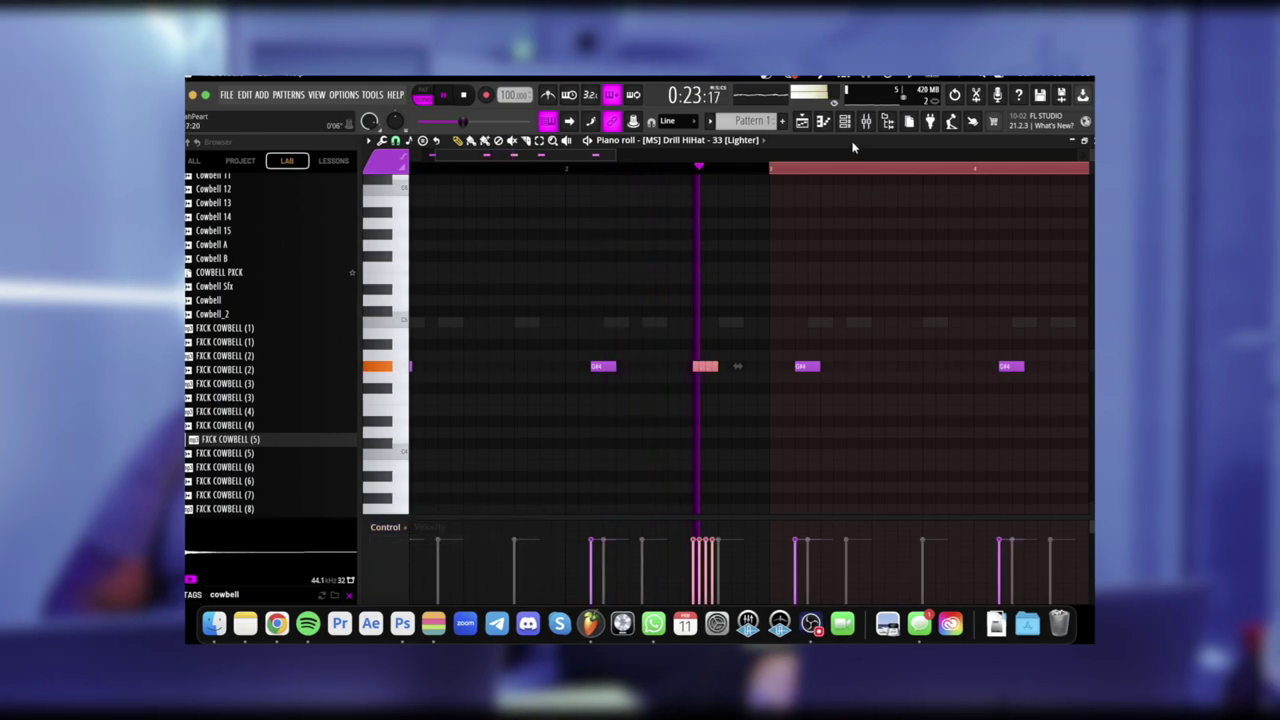
pyautogui.keyDown('super'); pyautogui.click(842, 170); pyautogui.keyUp('super')
pyautogui.scroll(-3, 791, 263)
pyautogui.hscroll(1, 778, 391)
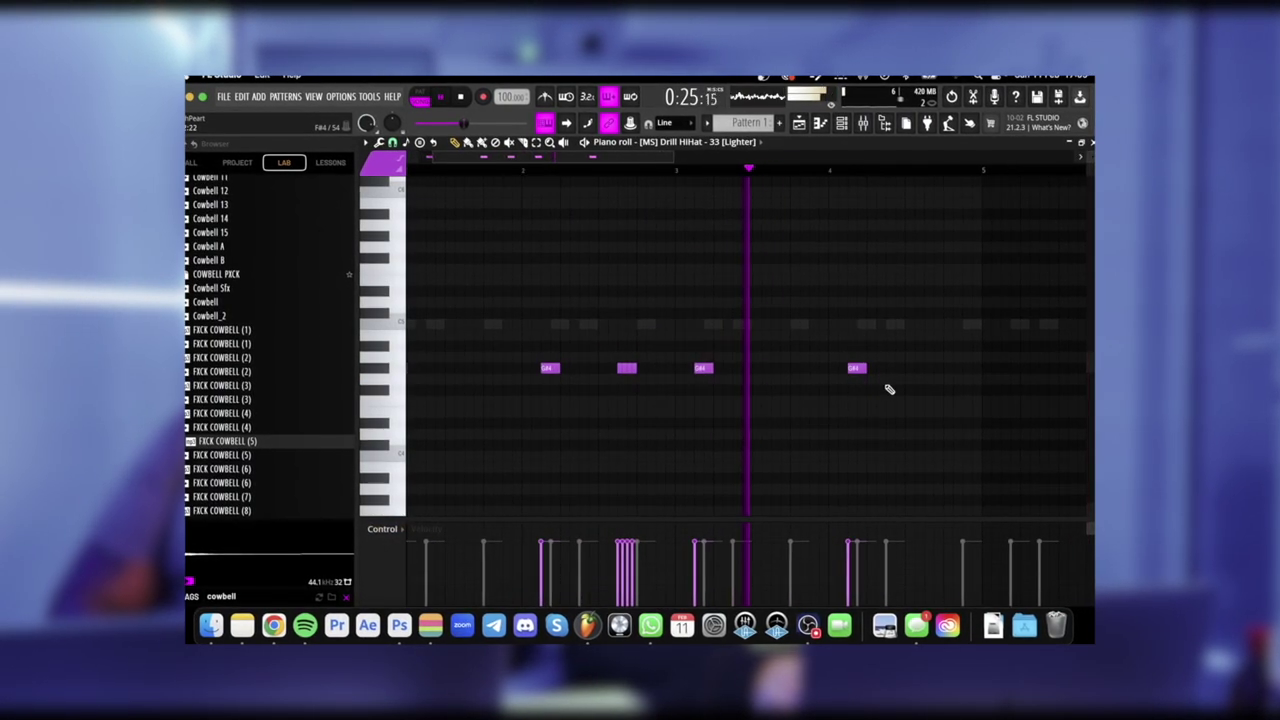
# - Arpeggiate a G#4 hi-hat note with default settings and place the resulting roll in the second half of bar 4
pyautogui.moveTo(889, 389); pyautogui.dragTo(837, 331)
pyautogui.hotkey('alt', 'a')
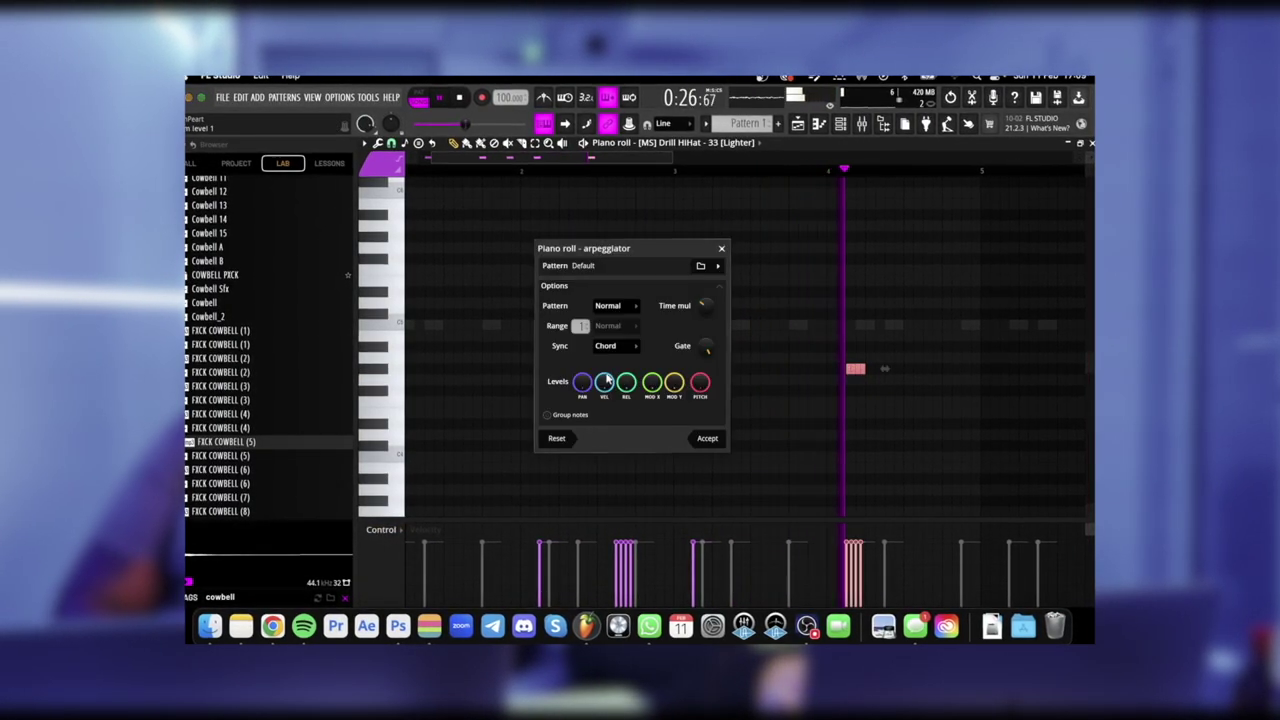
pyautogui.click(708, 440)
pyautogui.hscroll(1, 866, 277)
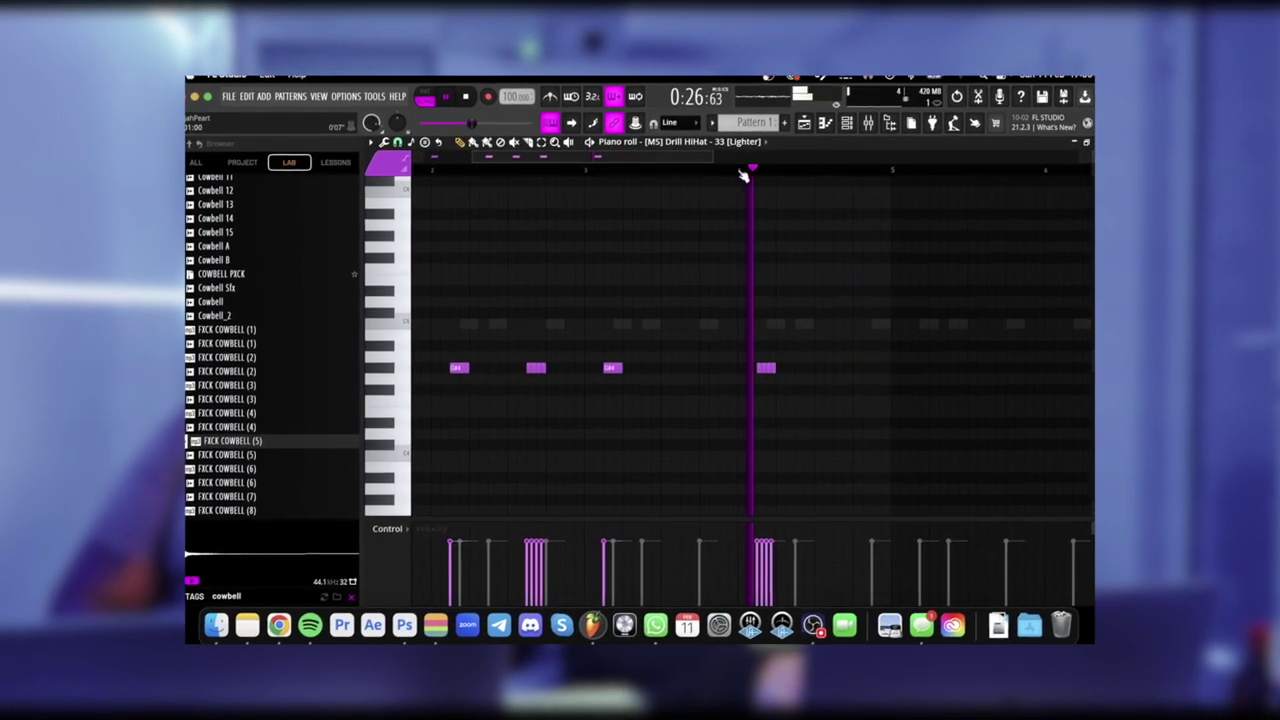
pyautogui.scroll(3, 754, 297)
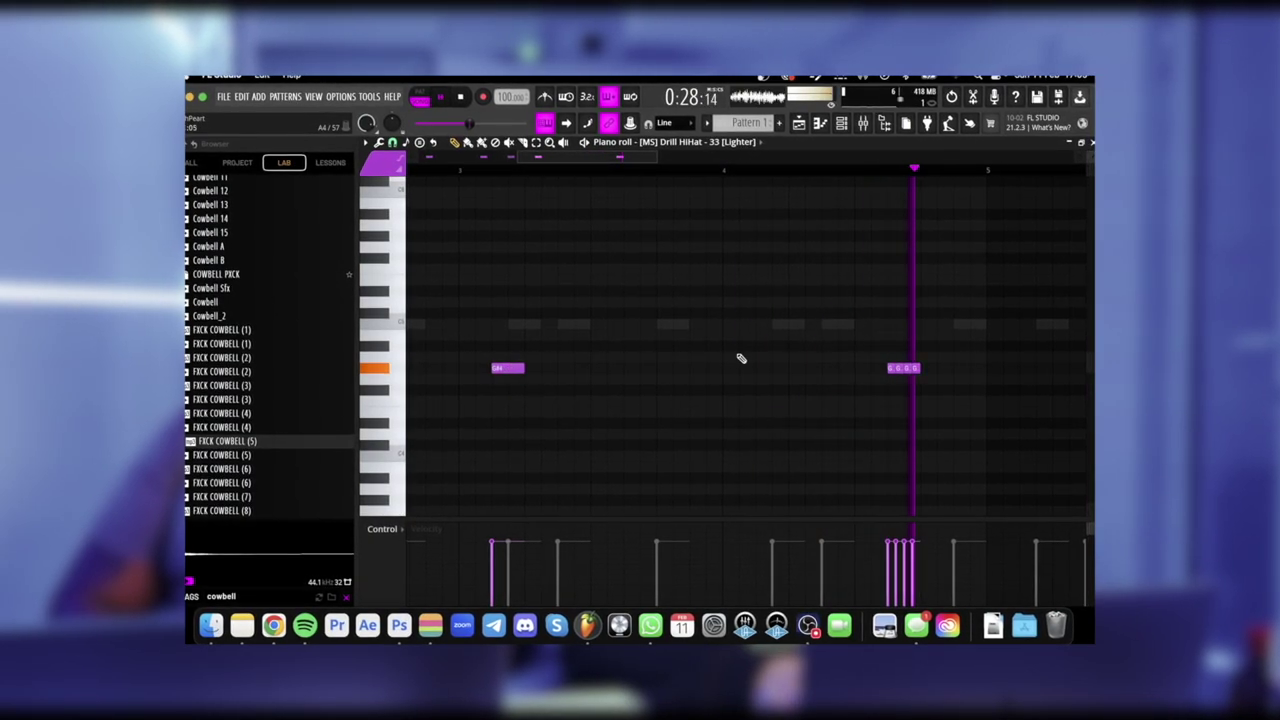
pyautogui.hscroll(-4, 808, 216)
pyautogui.scroll(-4, 808, 216)
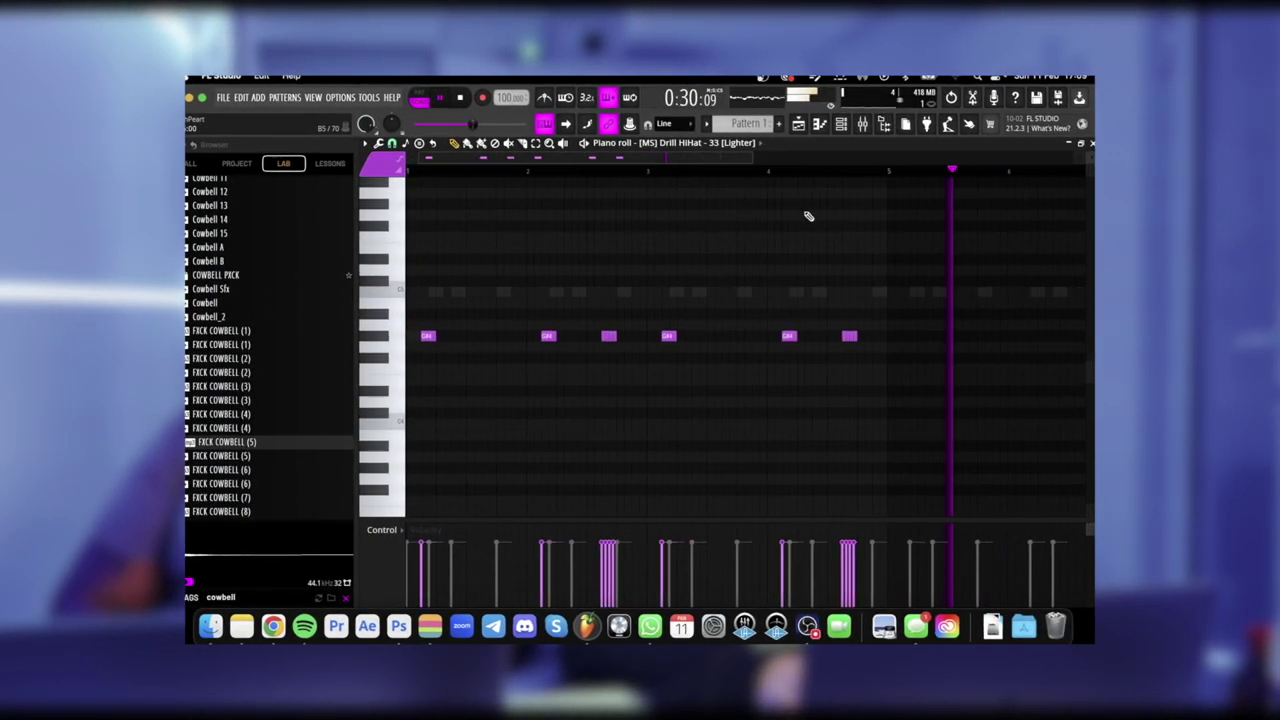
# - Switch the piano roll from the hi-hat to the Gbox - Forget That (Clap) channel to review the drum parts
pyautogui.click(744, 145)
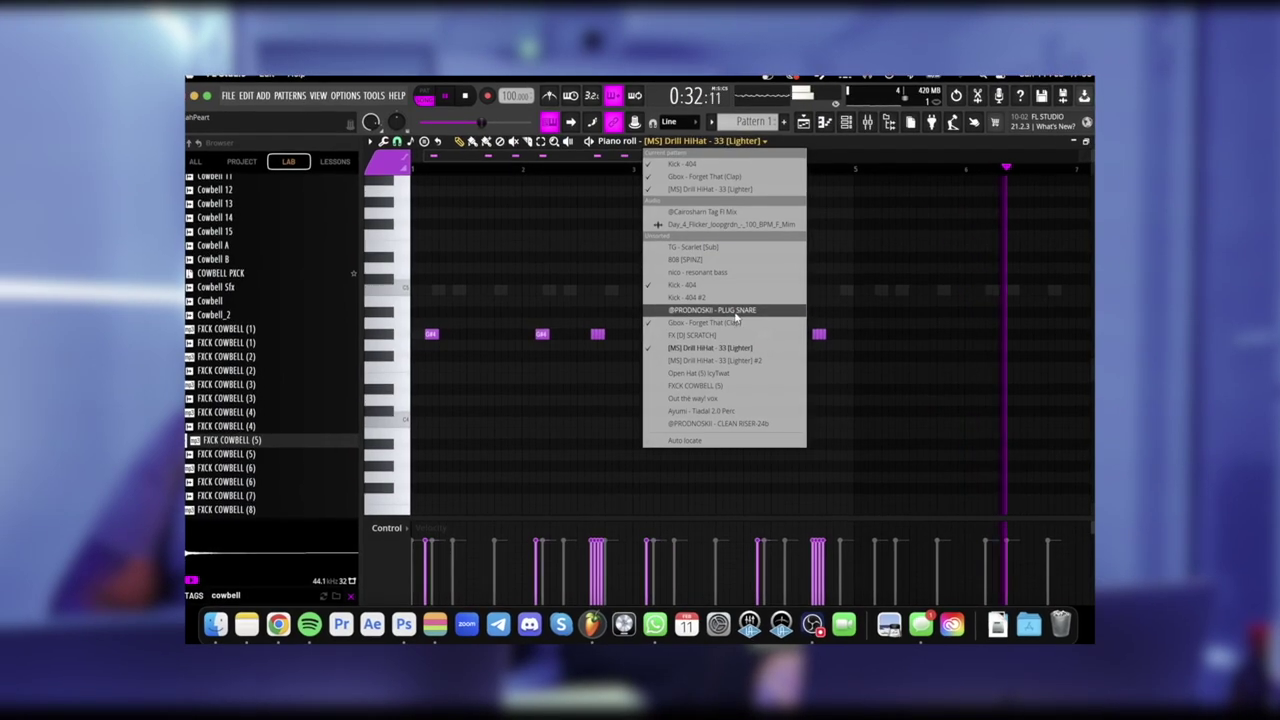
pyautogui.click(720, 309)
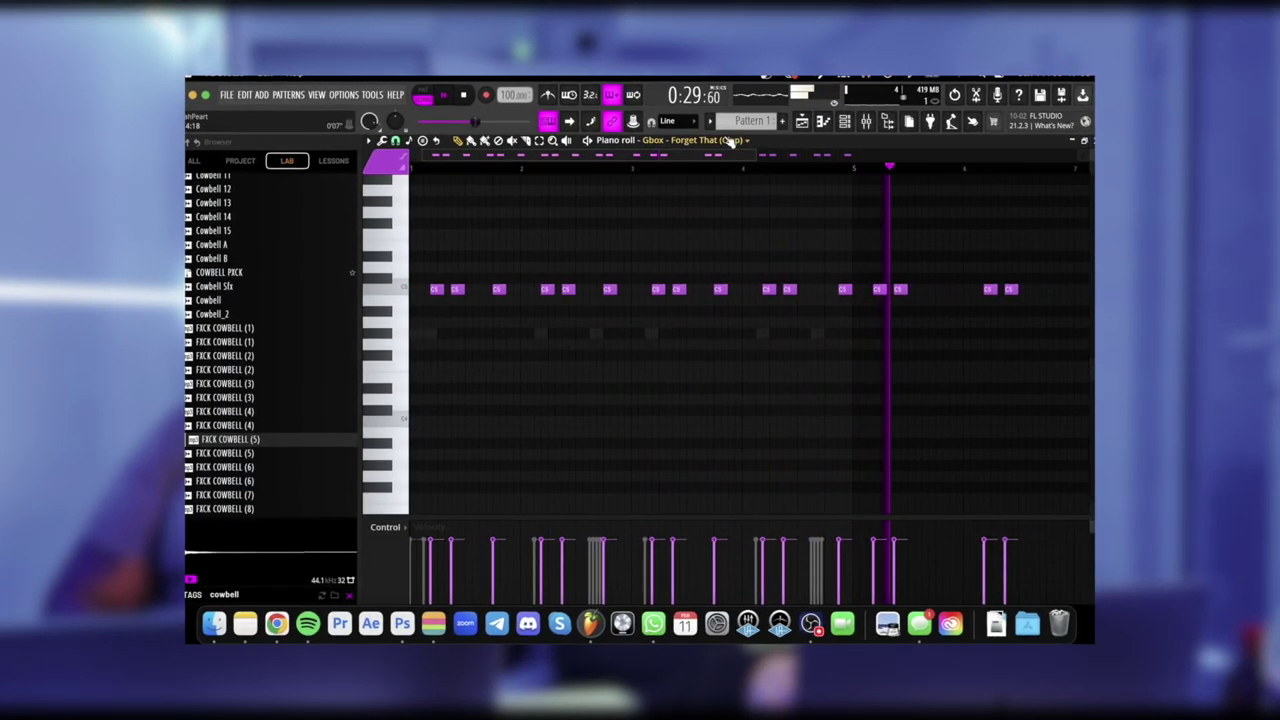
pyautogui.click(729, 141)
pyautogui.click(746, 286)
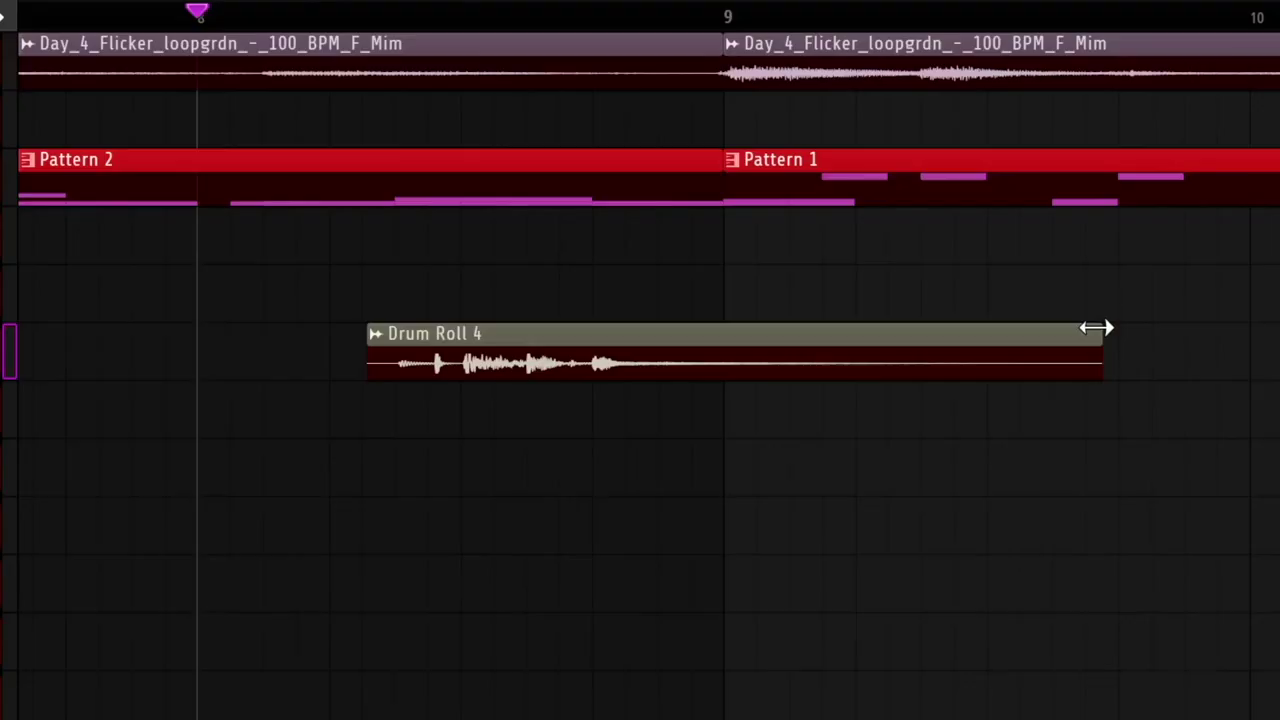
# - Load the Log Drum 16 sample from the Log Drum Samples folder into the channel rack
pyautogui.scroll(3, 614, 323)
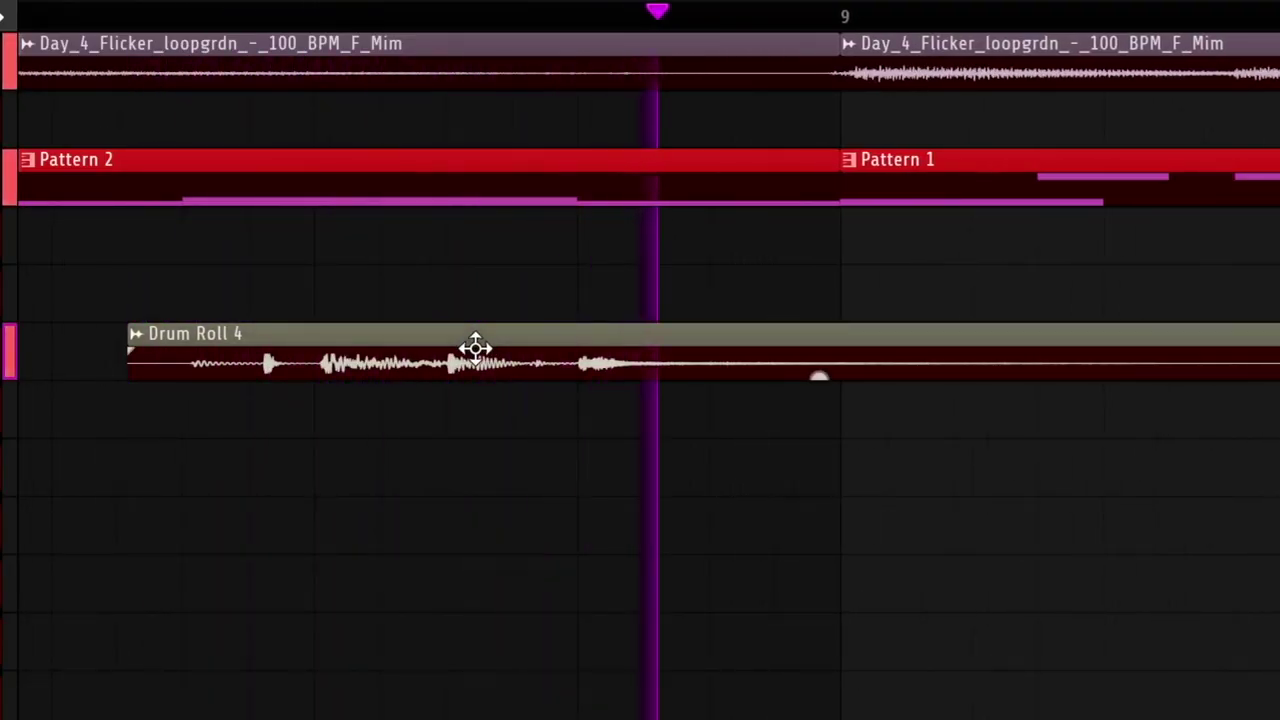
pyautogui.scroll(-5, 475, 348)
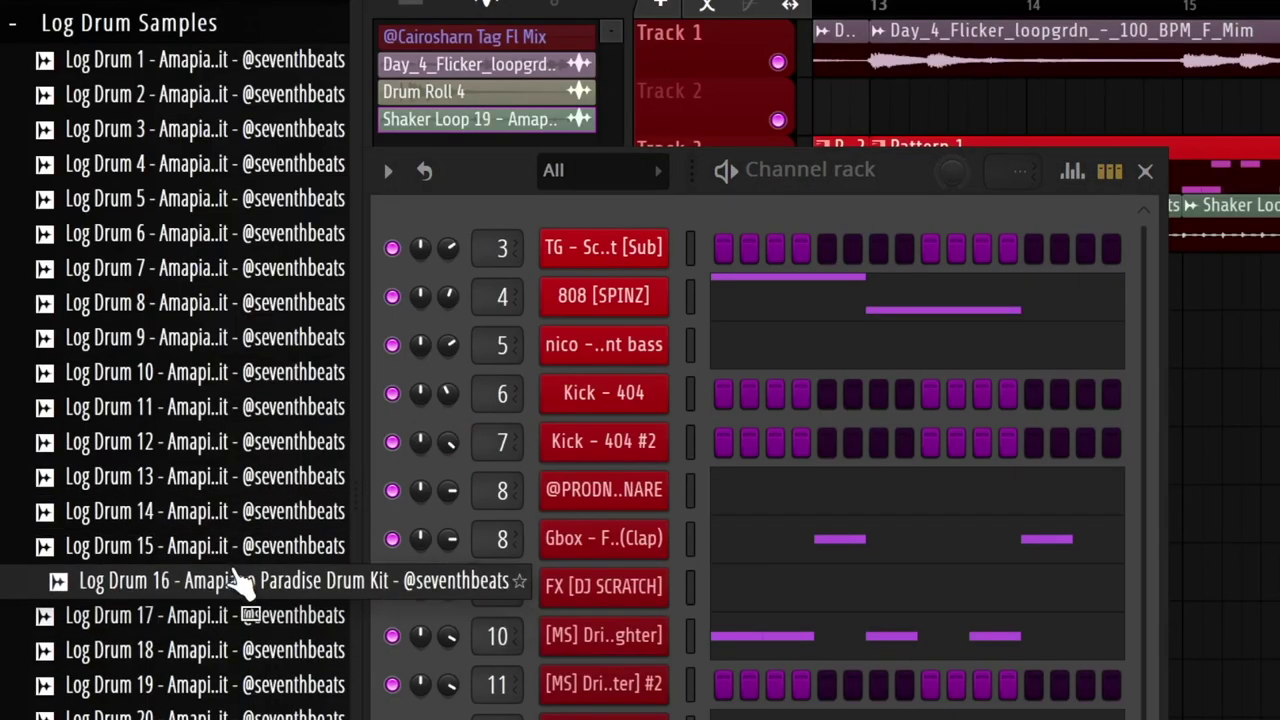
pyautogui.moveTo(213, 583); pyautogui.dragTo(614, 366)
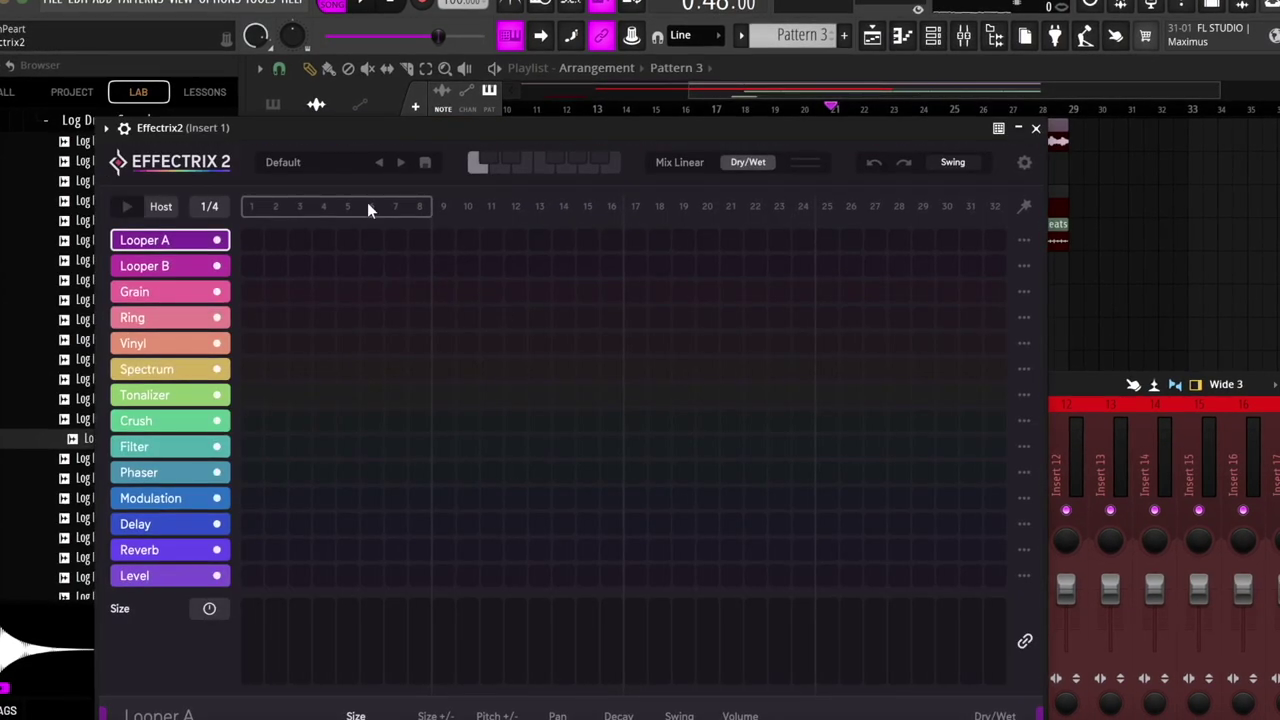
# - Audition the Effectrix 2 user presets From Time, Stutter and Swagga Like Us, and load Phonk2b
pyautogui.click(294, 160)
pyautogui.scroll(-10, 395, 590)
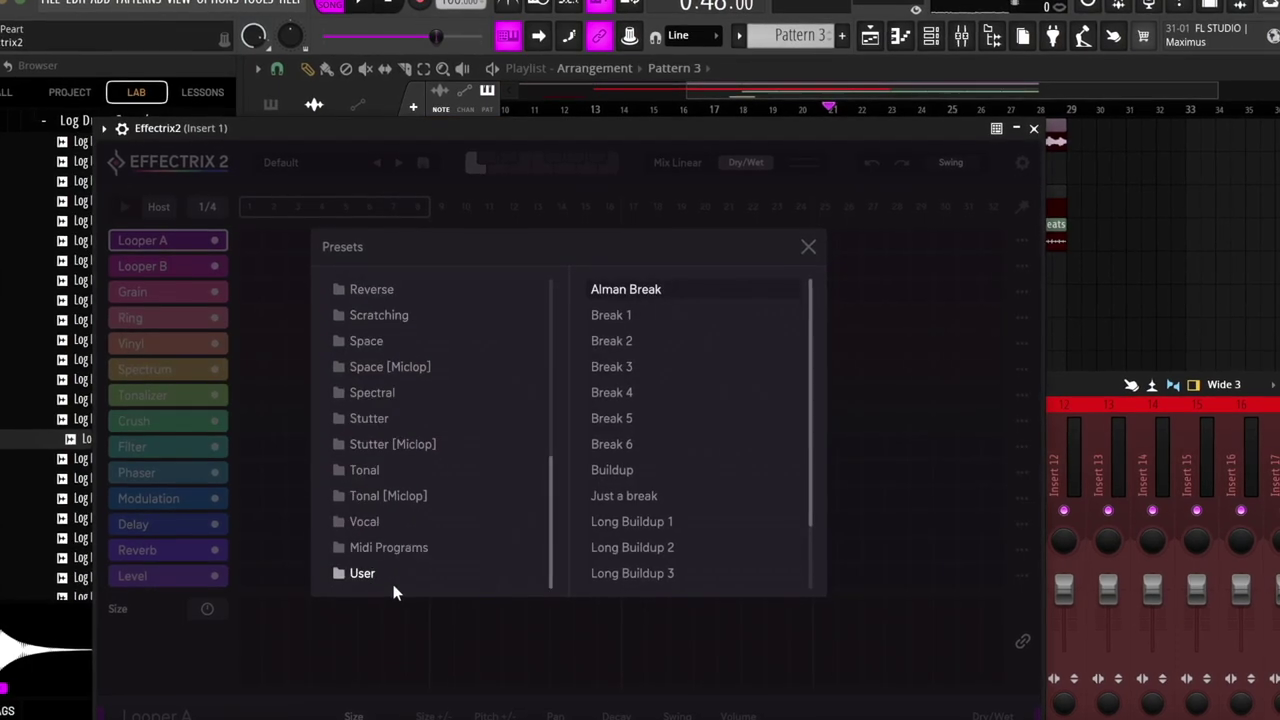
pyautogui.click(371, 578)
pyautogui.click(650, 342)
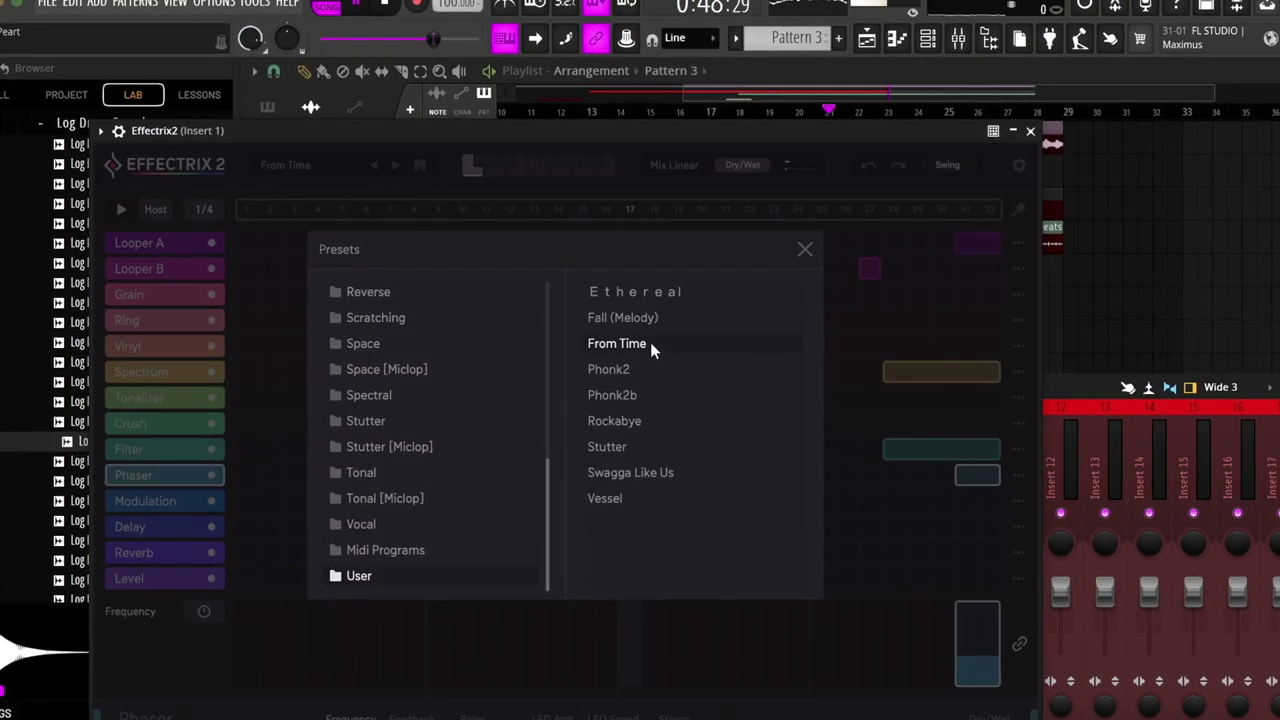
pyautogui.click(633, 451)
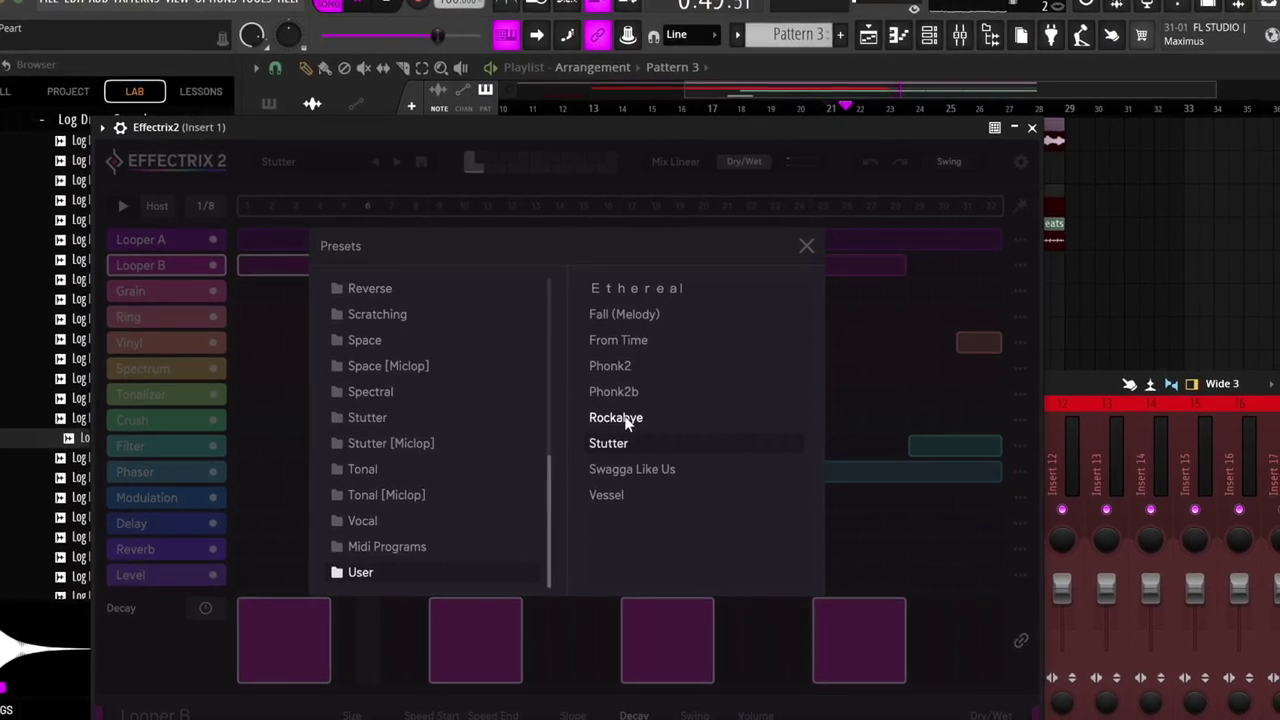
pyautogui.click(630, 476)
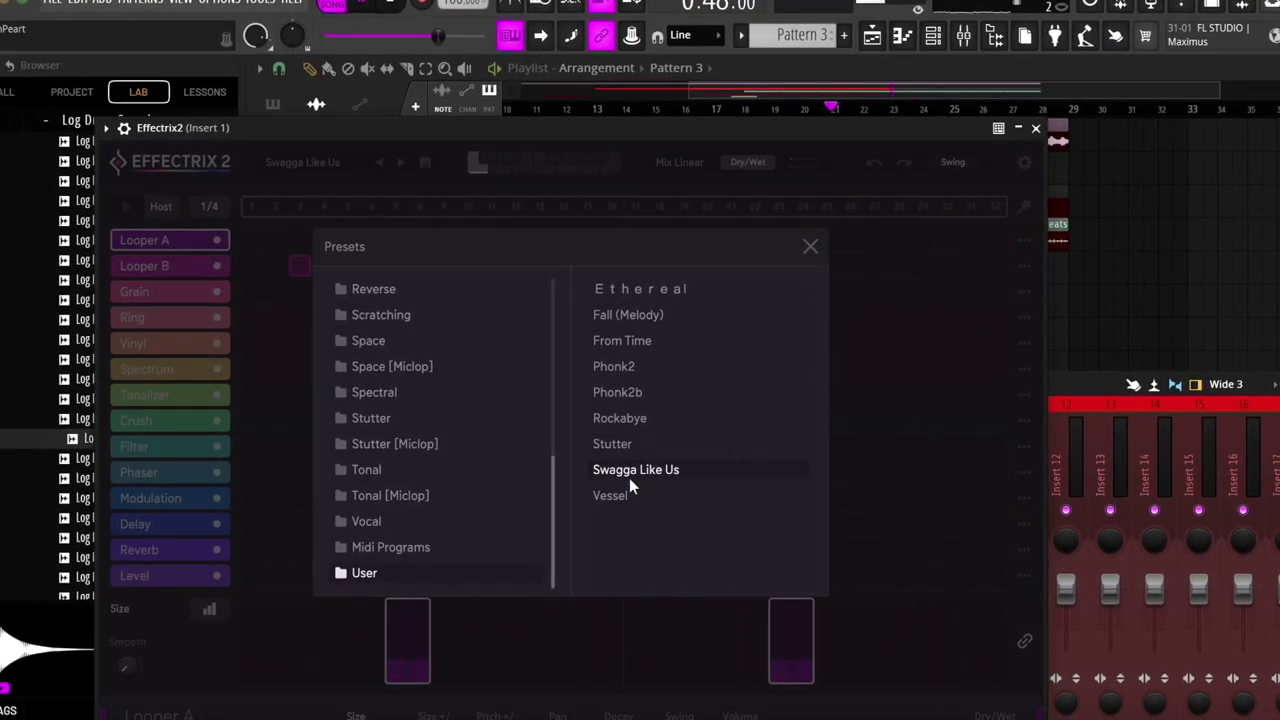
pyautogui.click(623, 392)
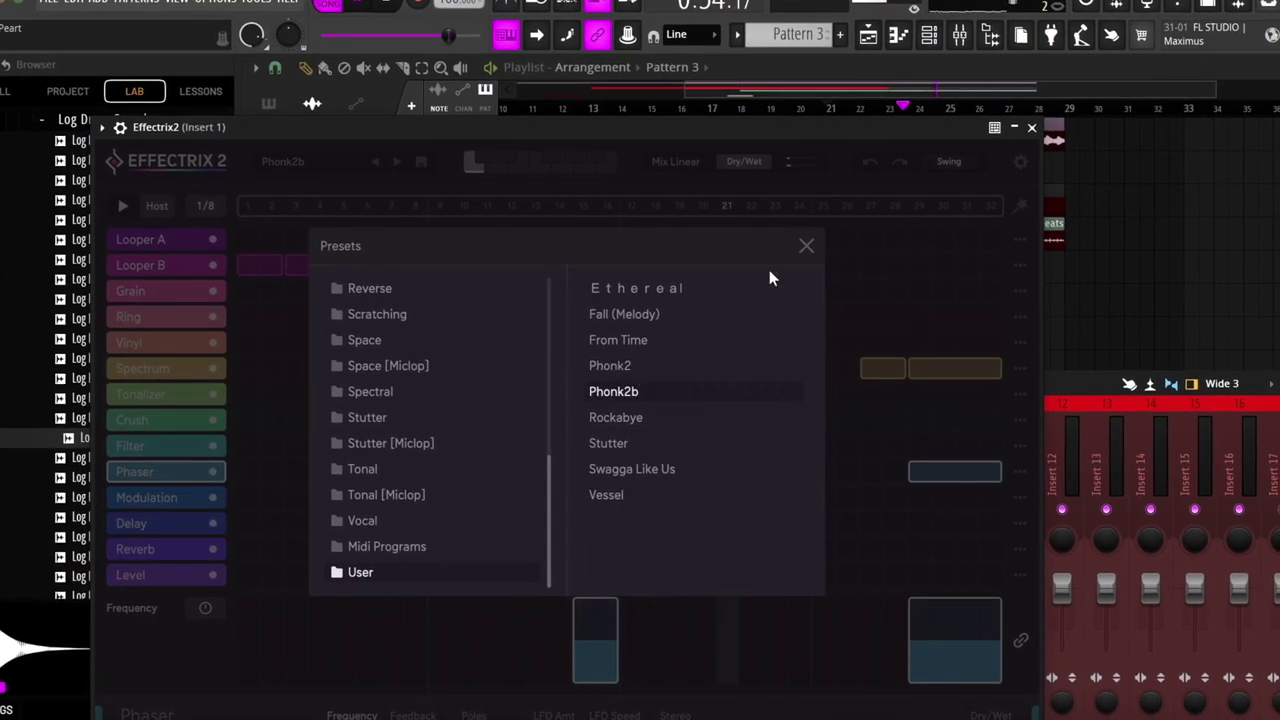
pyautogui.click(807, 245)
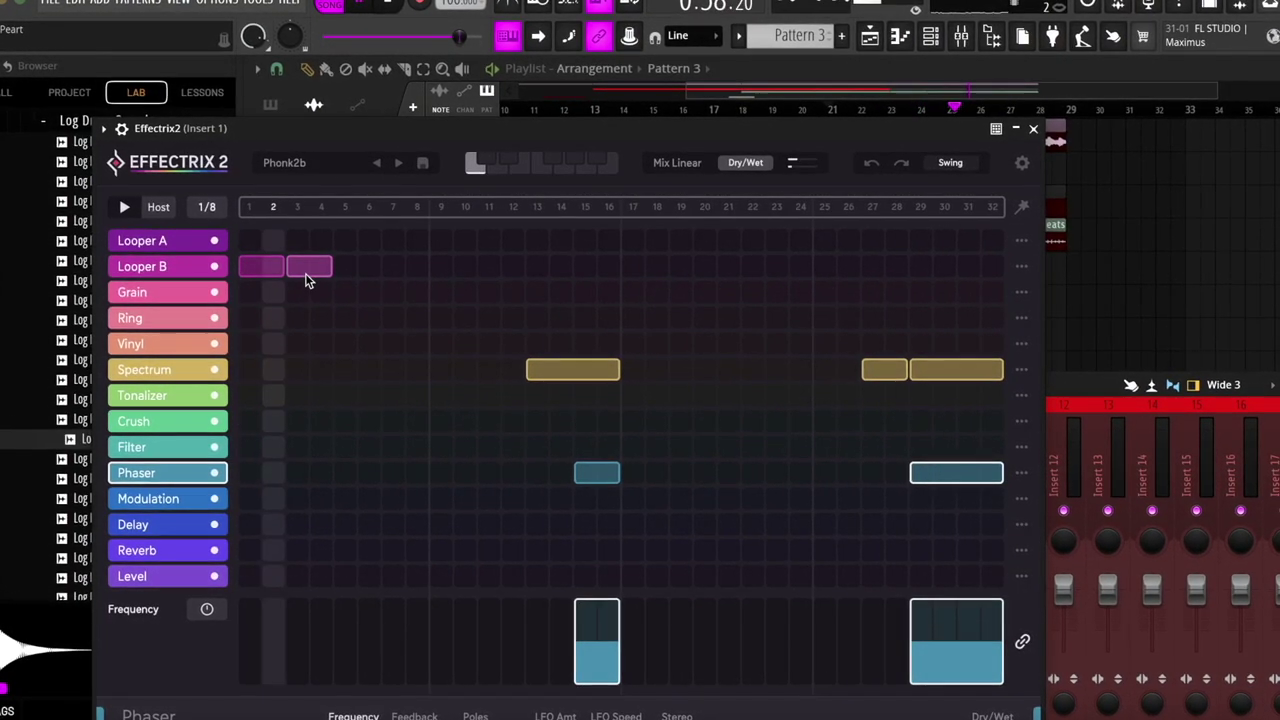
# - Remove the Looper B block at steps 3–4 and draw one at steps 5–6 instead
pyautogui.rightClick(305, 270)
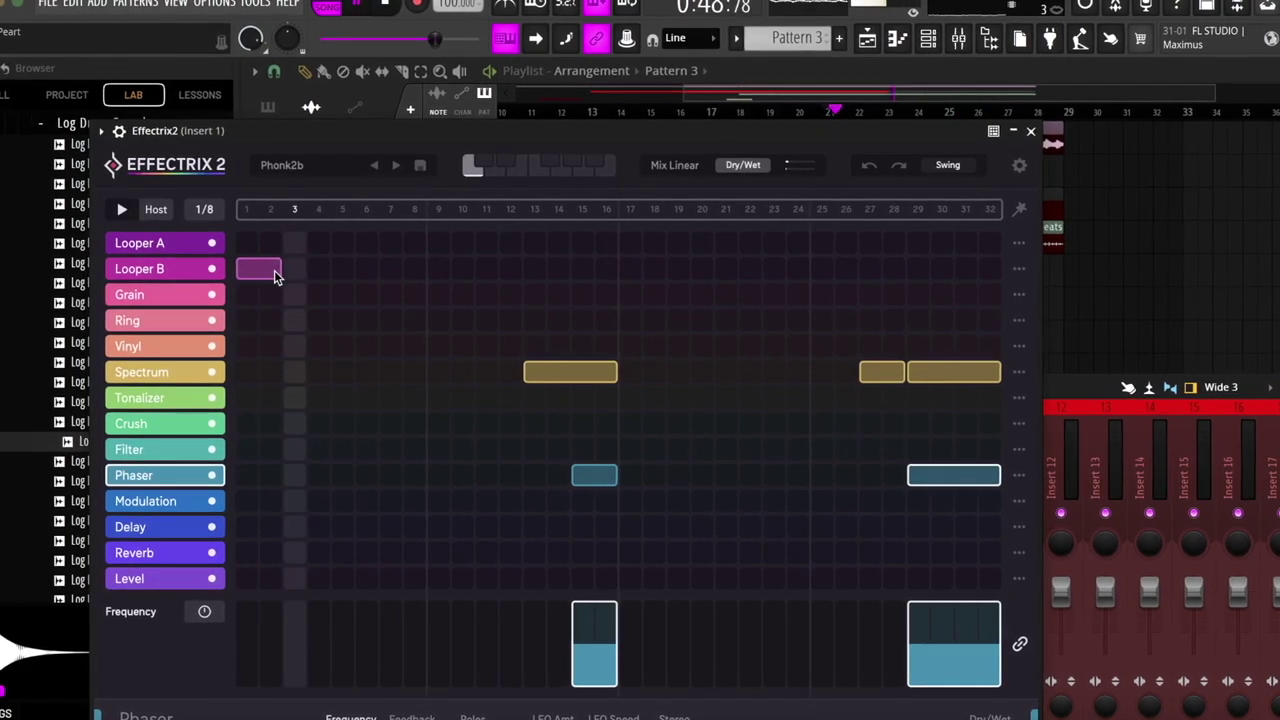
pyautogui.click(345, 270)
pyautogui.moveTo(358, 273); pyautogui.dragTo(366, 276)
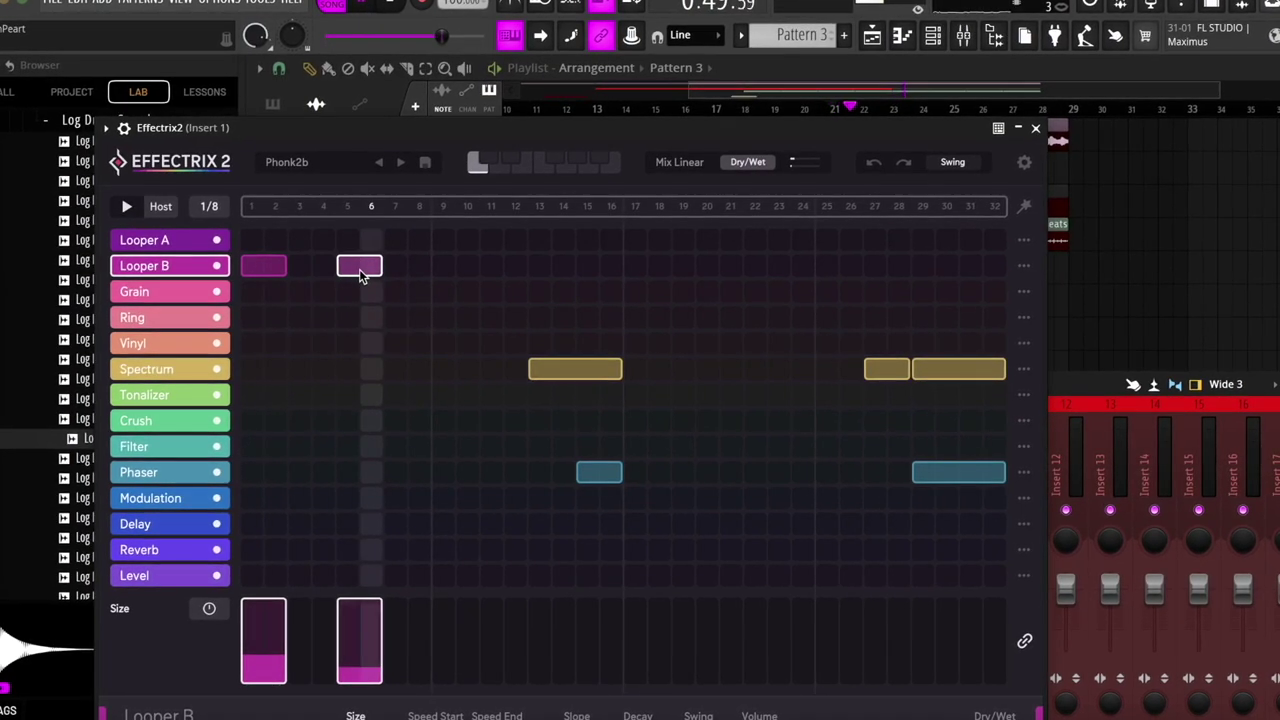
pyautogui.rightClick(359, 270)
pyautogui.moveTo(346, 271); pyautogui.dragTo(375, 275)
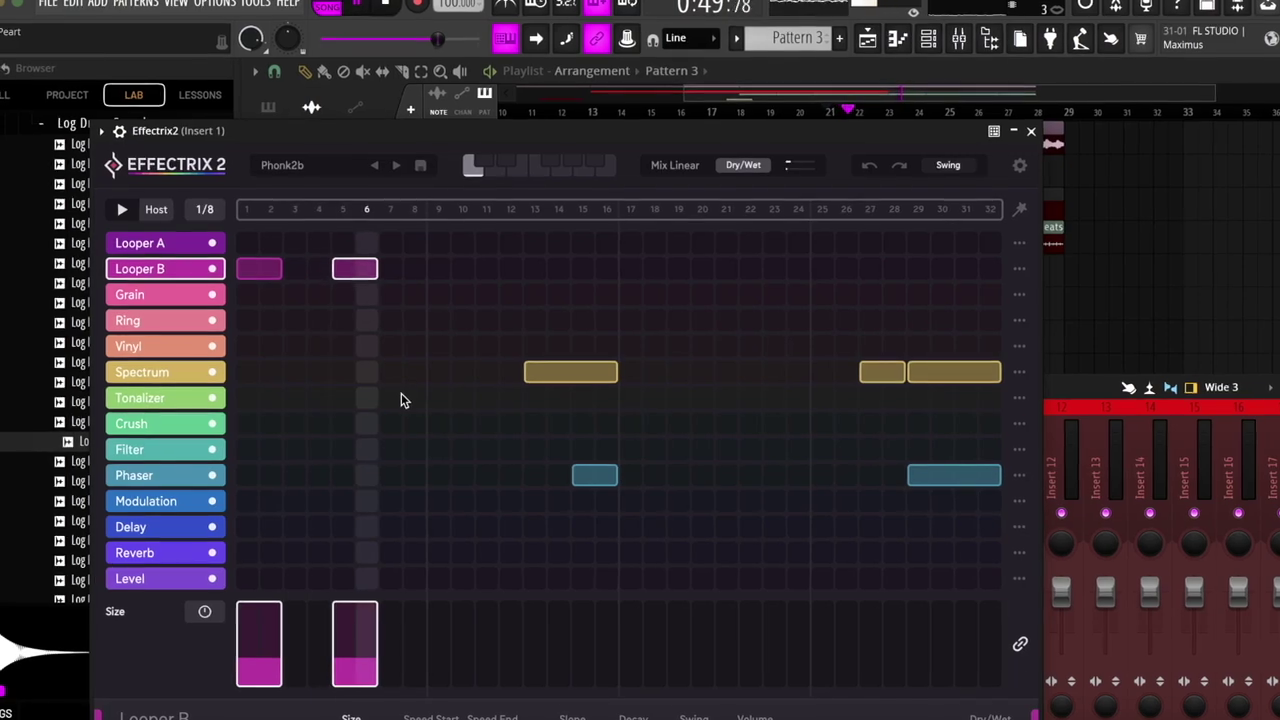
# - Try the second Looper B block at steps 4–5, play it back, and return the block to steps 5–6
pyautogui.rightClick(350, 270)
pyautogui.moveTo(317, 270); pyautogui.dragTo(346, 270)
pyautogui.press('space')
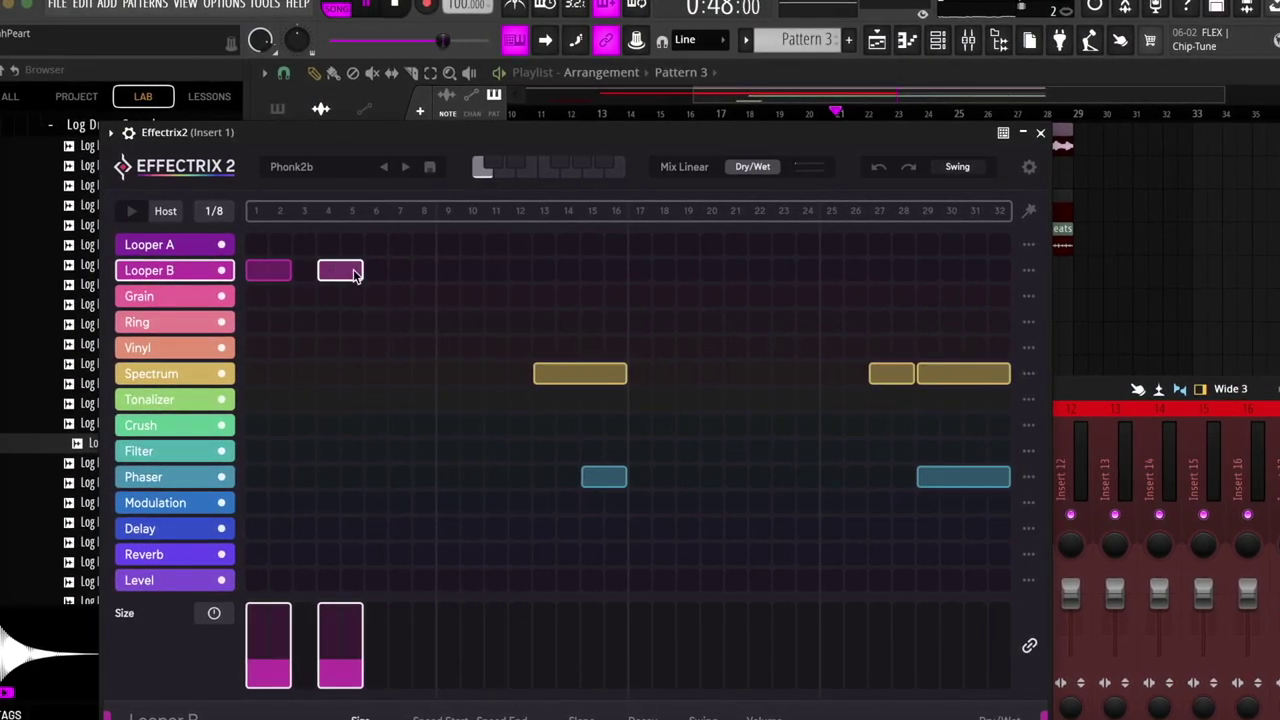
pyautogui.press('space')
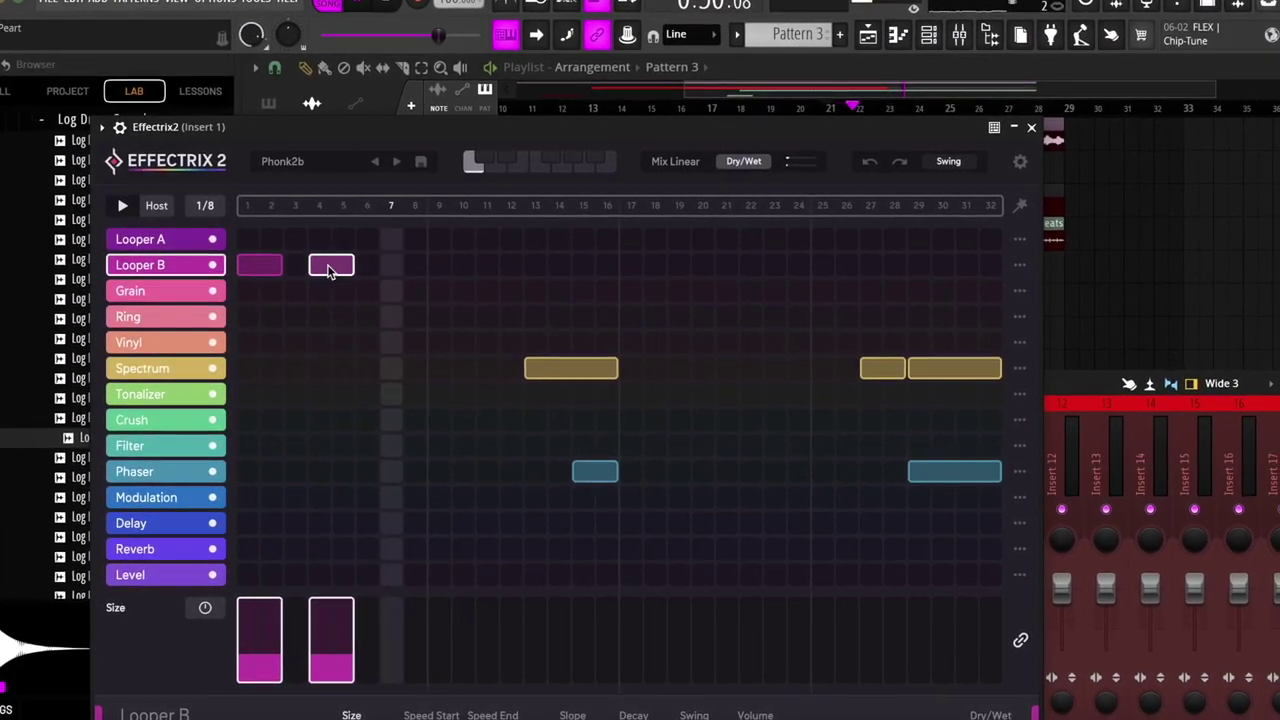
pyautogui.rightClick(330, 268)
pyautogui.moveTo(350, 268); pyautogui.dragTo(378, 266)
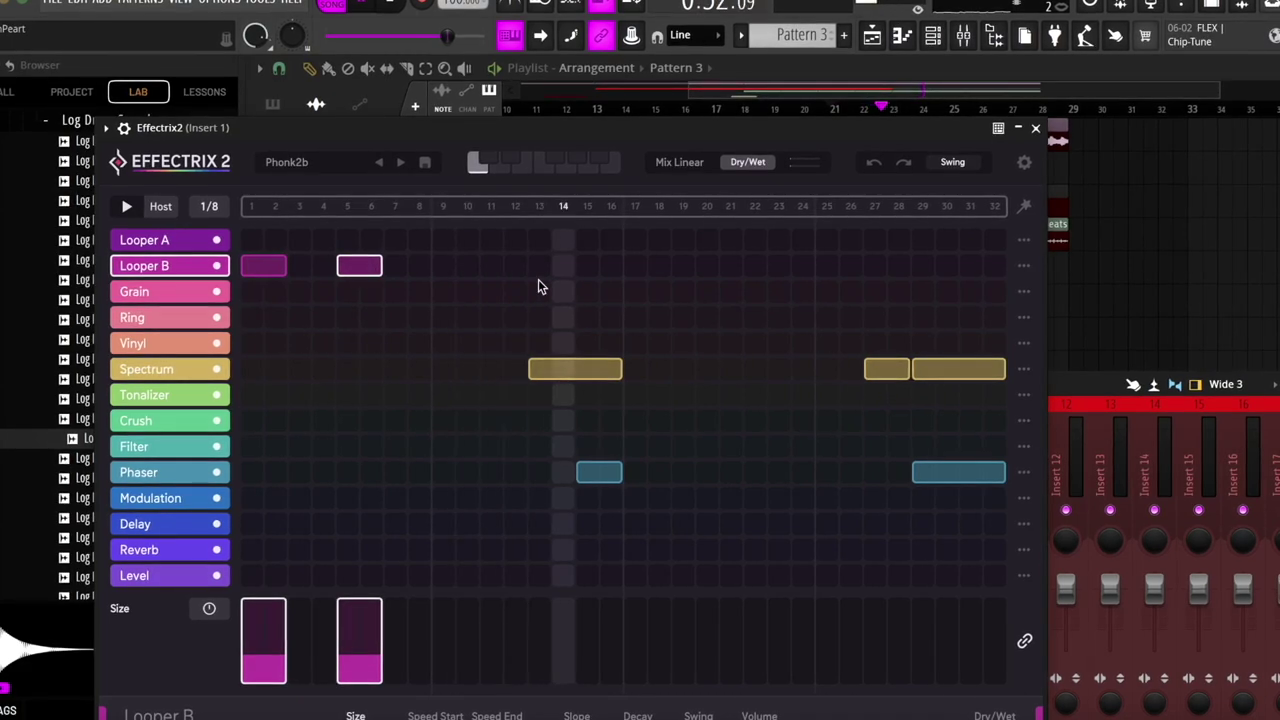
# - Add Looper B blocks at steps 17–18 and 20–21, shifting the second block one step later
pyautogui.click(632, 270)
pyautogui.click(700, 270)
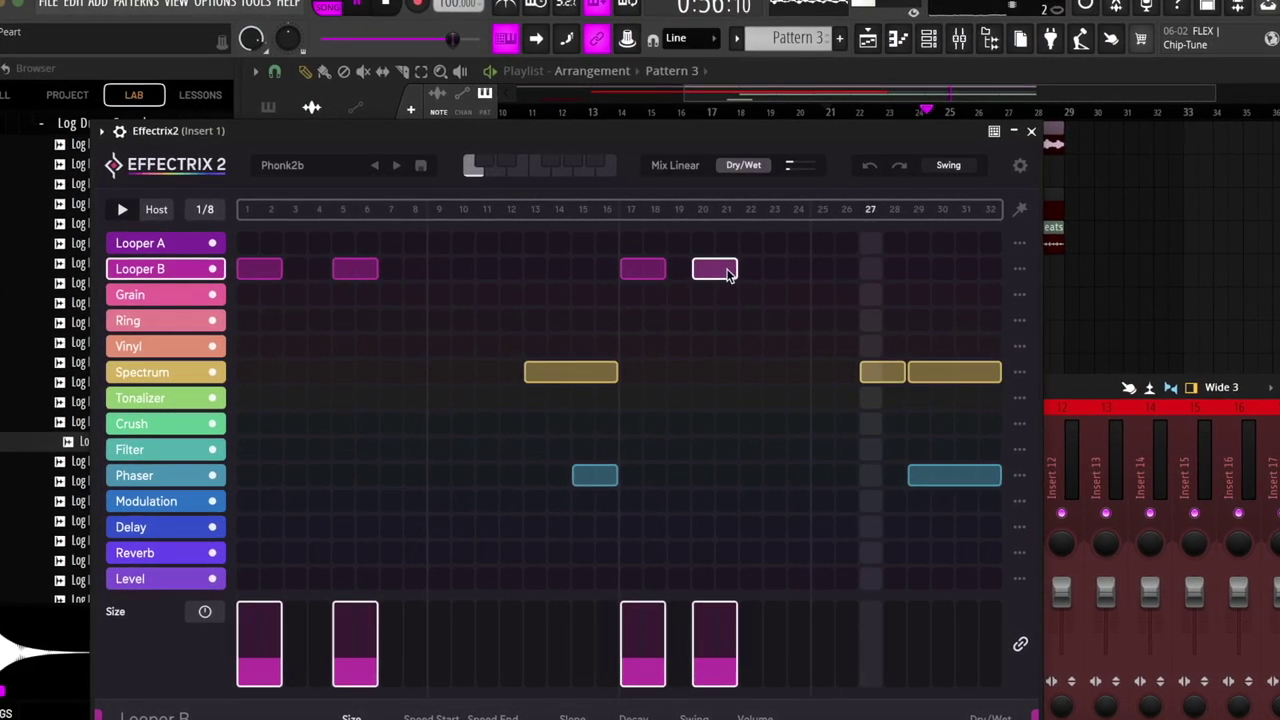
pyautogui.moveTo(726, 271); pyautogui.dragTo(747, 272)
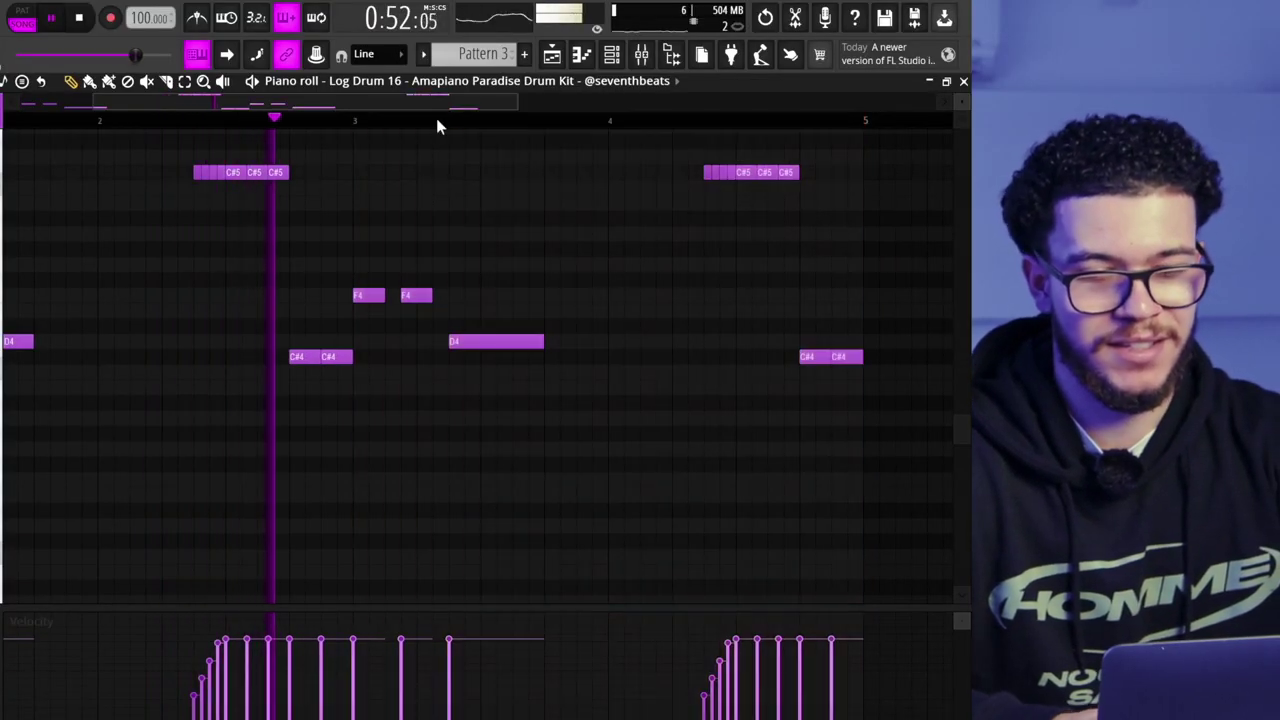
# - Display note panning for the log drum and pan the bar 2 C#5 notes and the F4 notes to differing sides
pyautogui.click(2, 636)
pyautogui.click(4, 624)
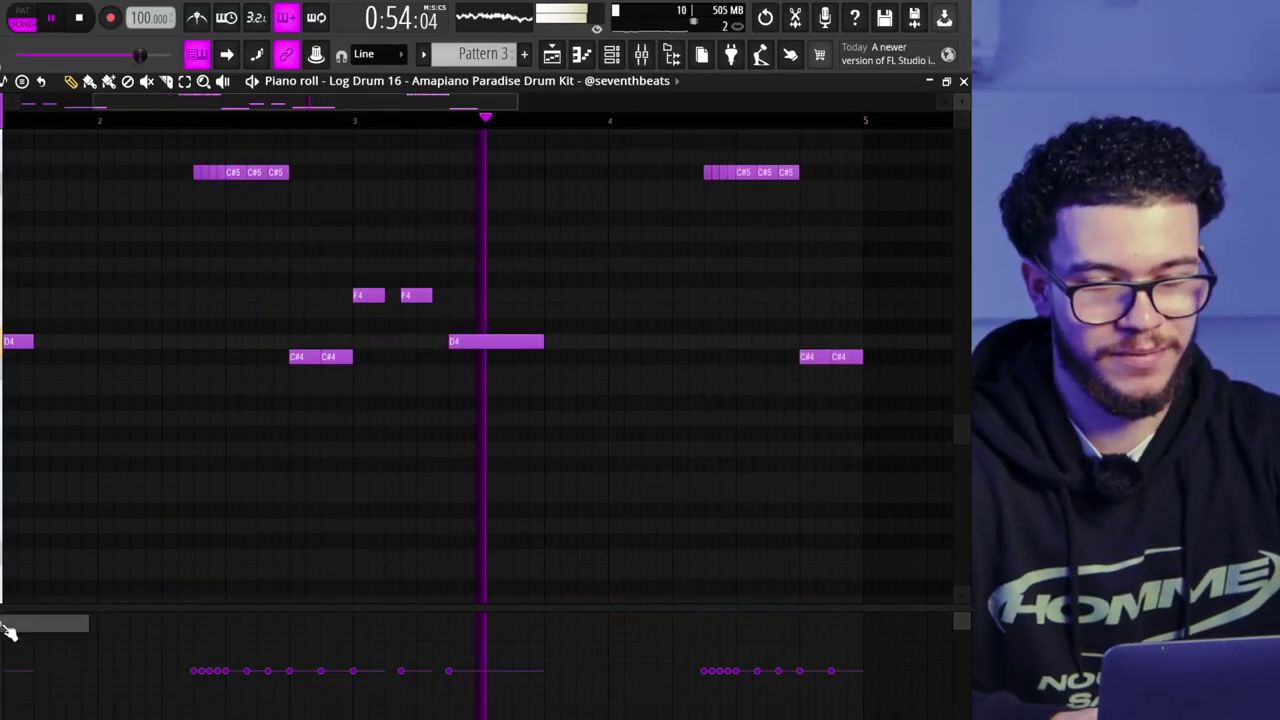
pyautogui.scroll(4, 186, 614)
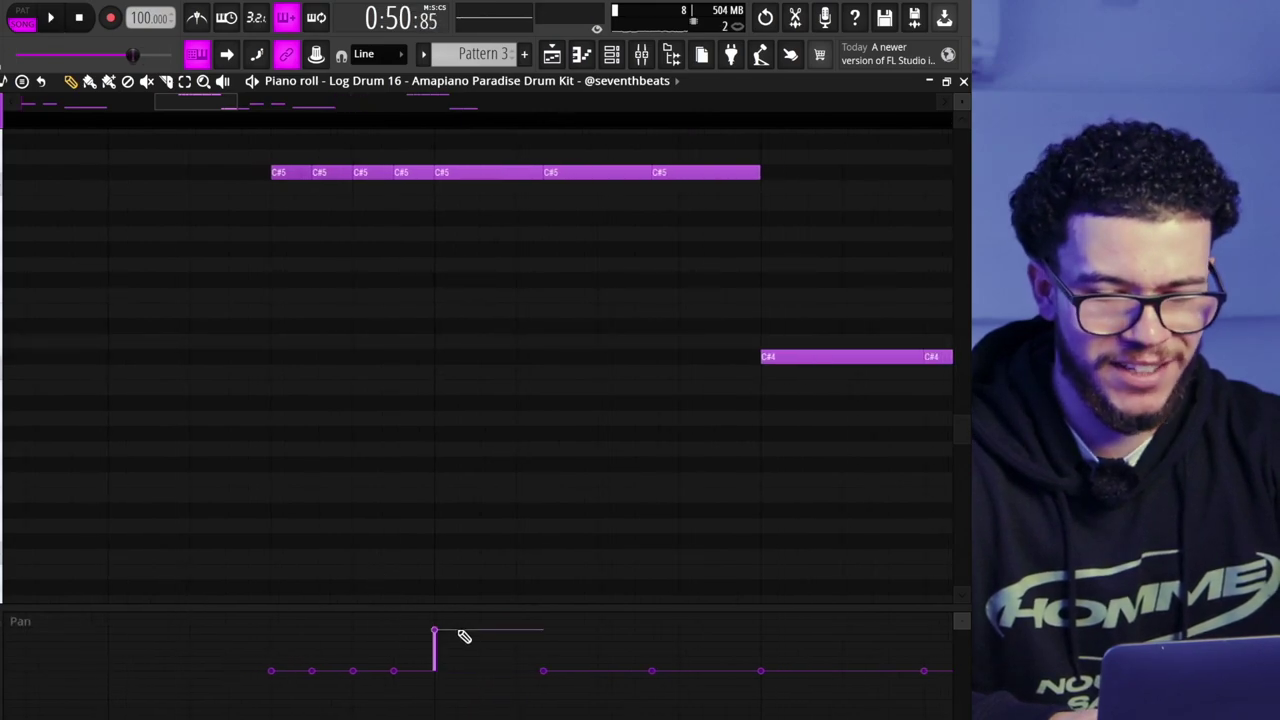
pyautogui.press('space')
pyautogui.click(543, 709)
pyautogui.click(654, 645)
pyautogui.scroll(-4, 487, 507)
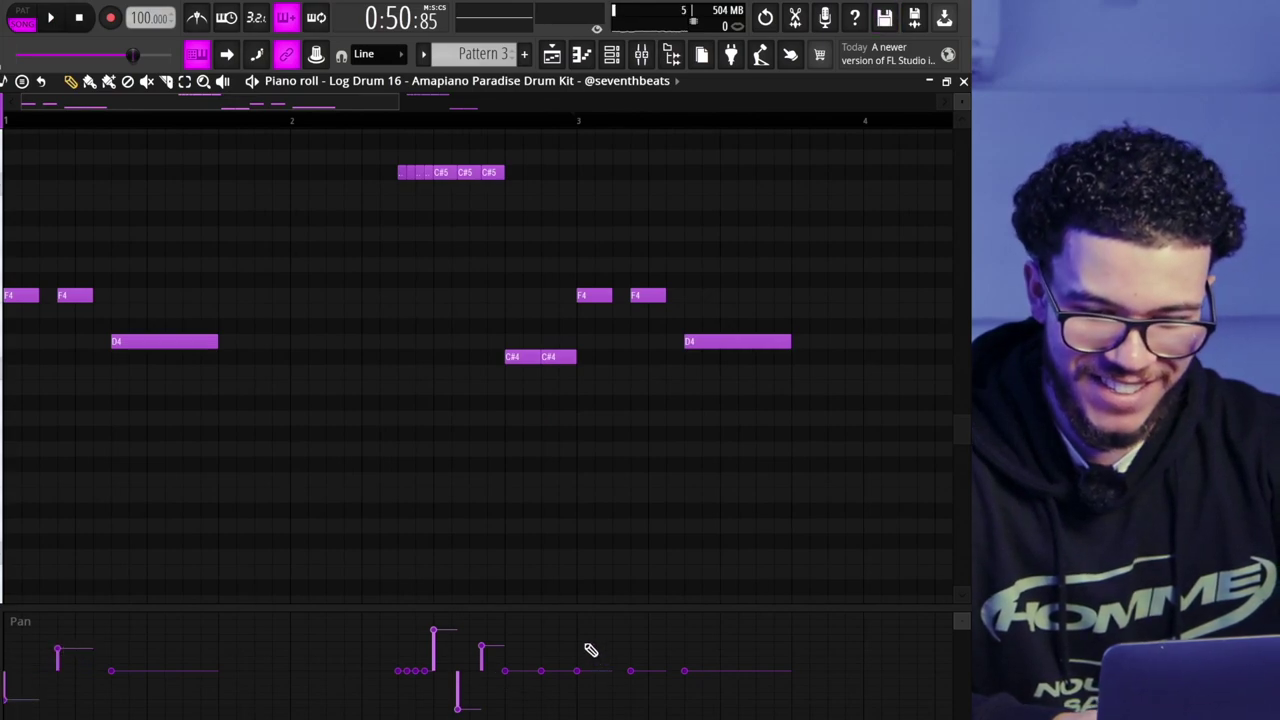
pyautogui.scroll(4, 399, 682)
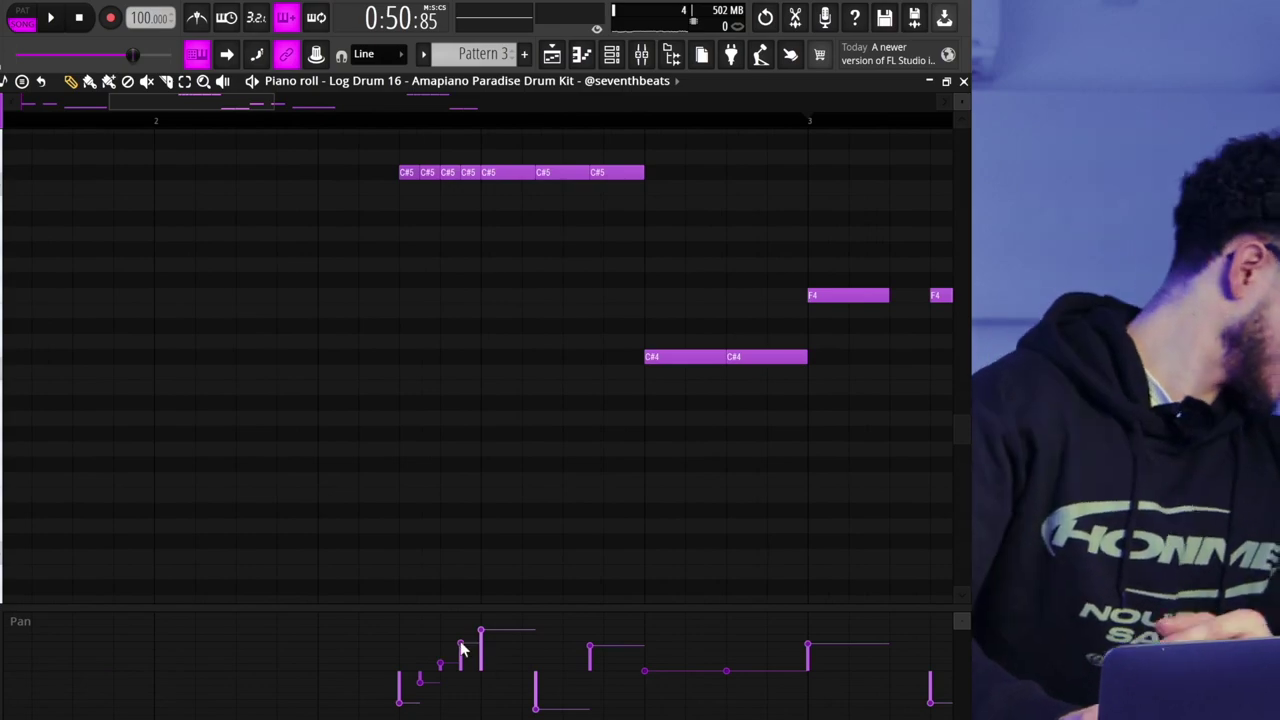
# - Set the piano roll snap to Cell and add two consecutive four-step D4 log drum notes in bar 4
pyautogui.scroll(-6, 551, 323)
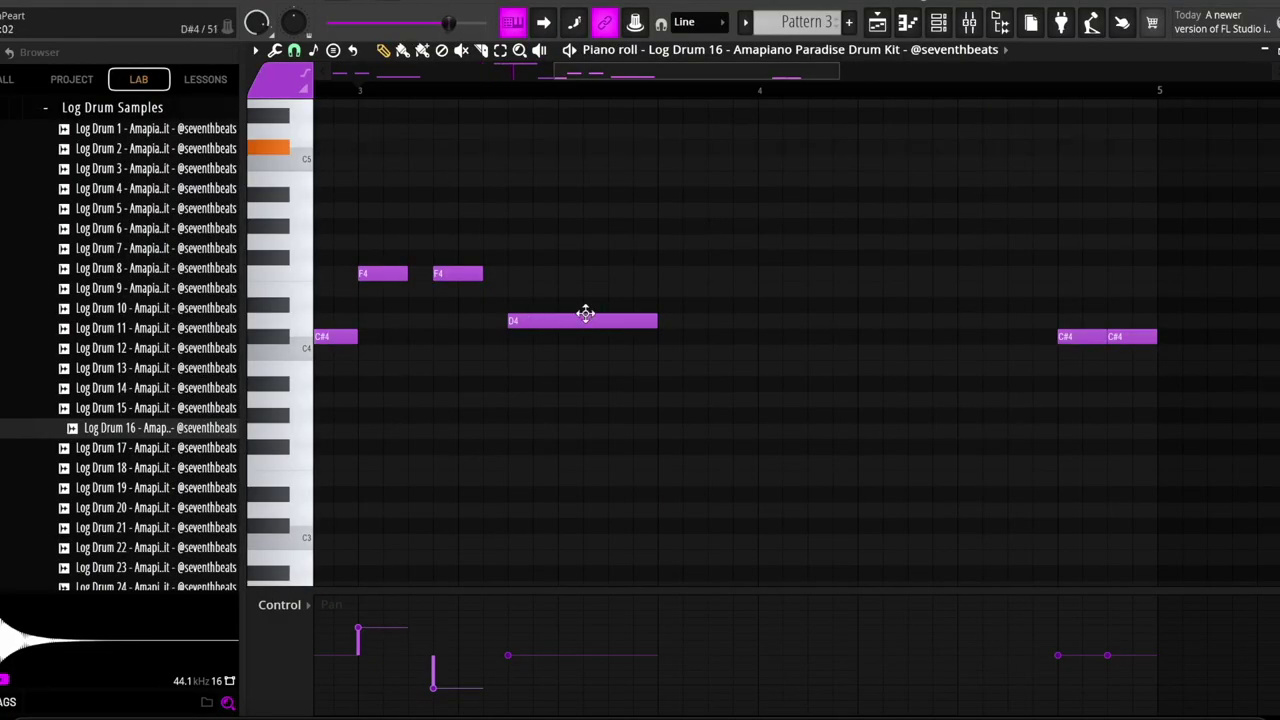
pyautogui.click(295, 51)
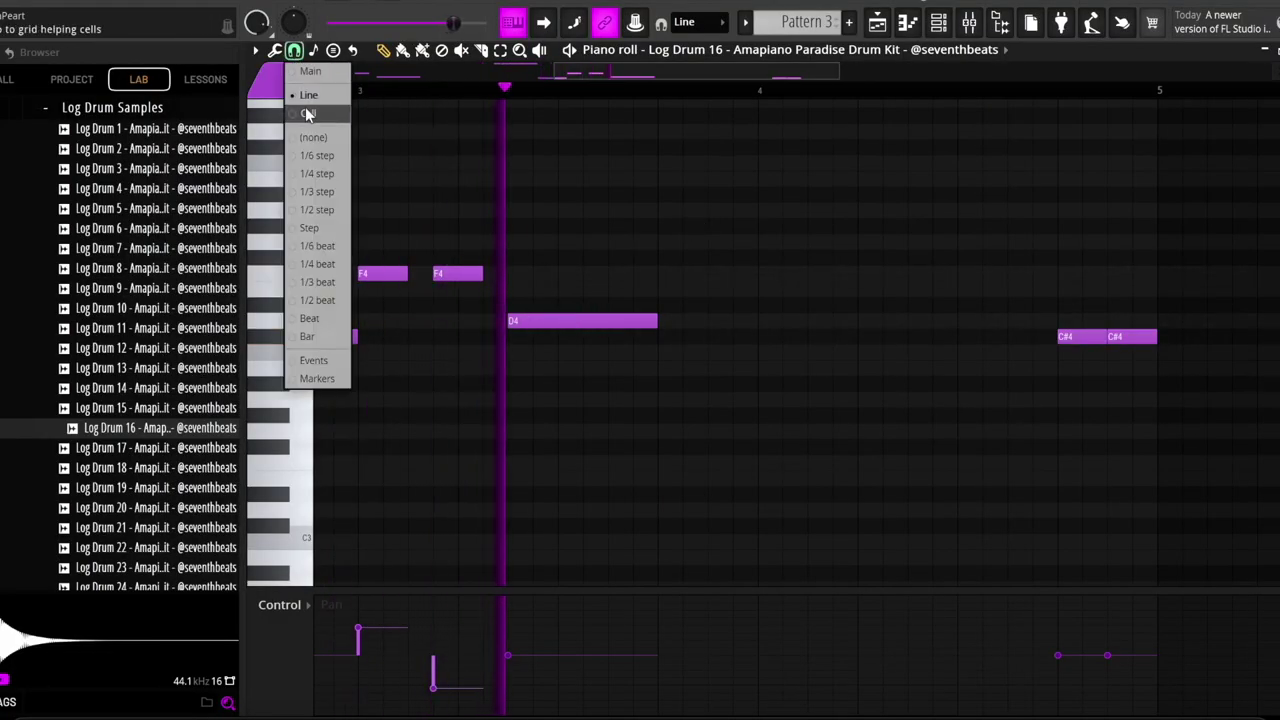
pyautogui.click(309, 114)
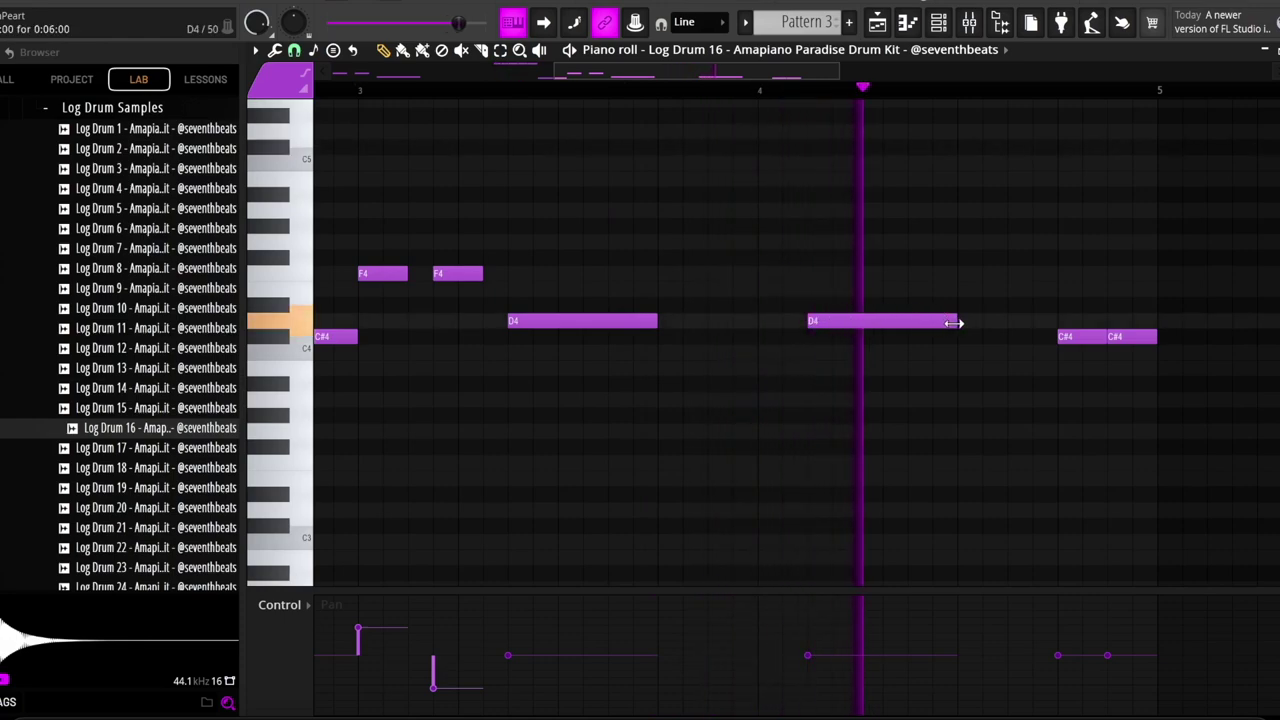
pyautogui.click(915, 321)
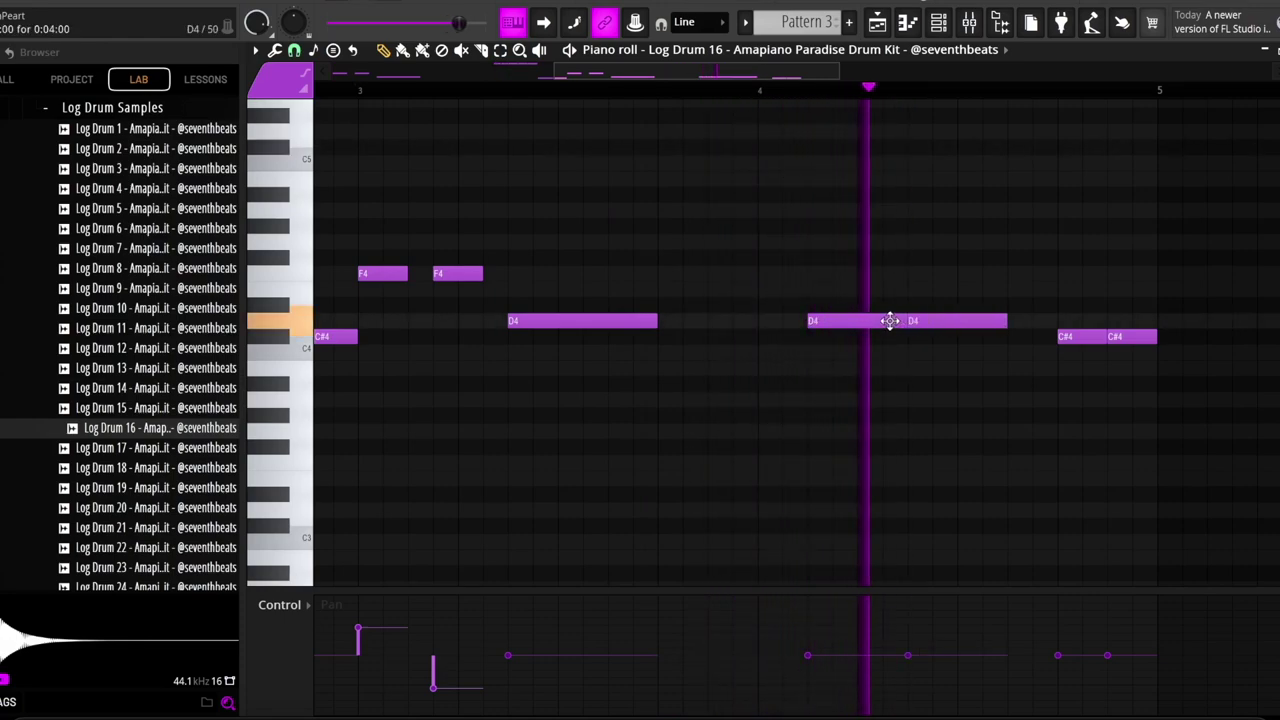
# - Raise the first bar 4 D4 note to D#4 and move the first C#4 note directly after the remaining D4, making it three steps long
pyautogui.moveTo(885, 320); pyautogui.dragTo(881, 292)
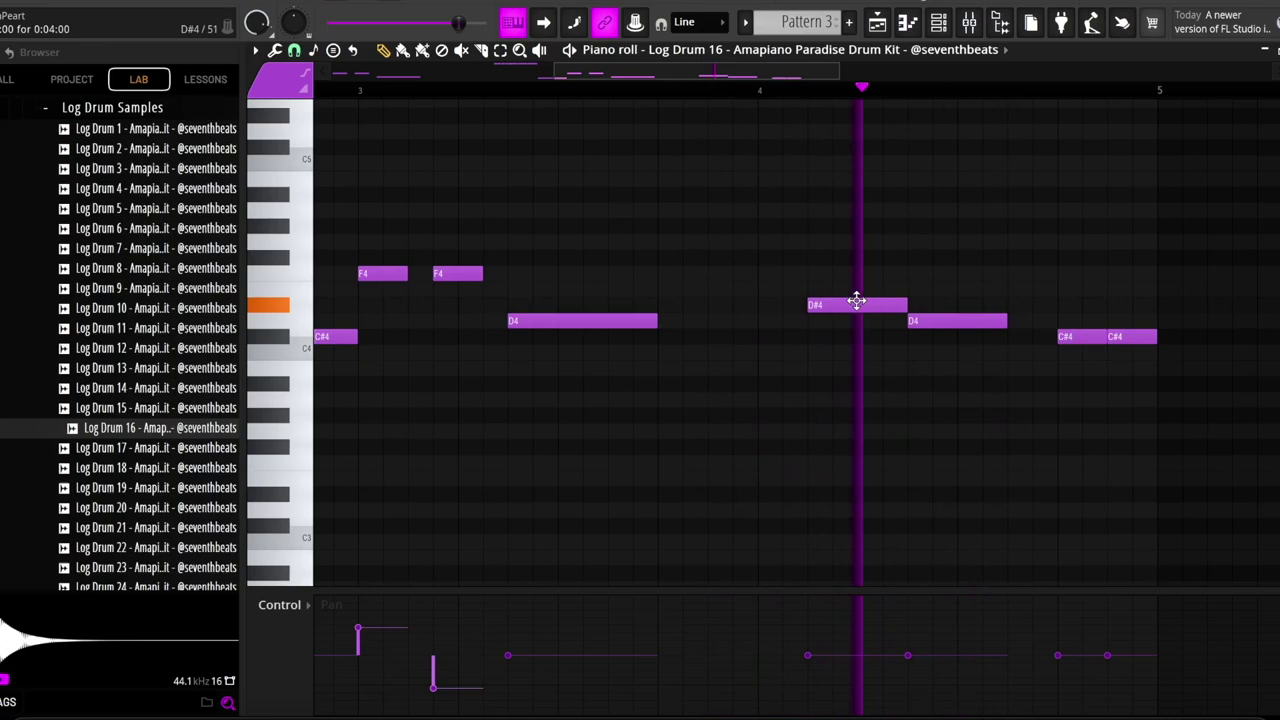
pyautogui.click(1012, 320)
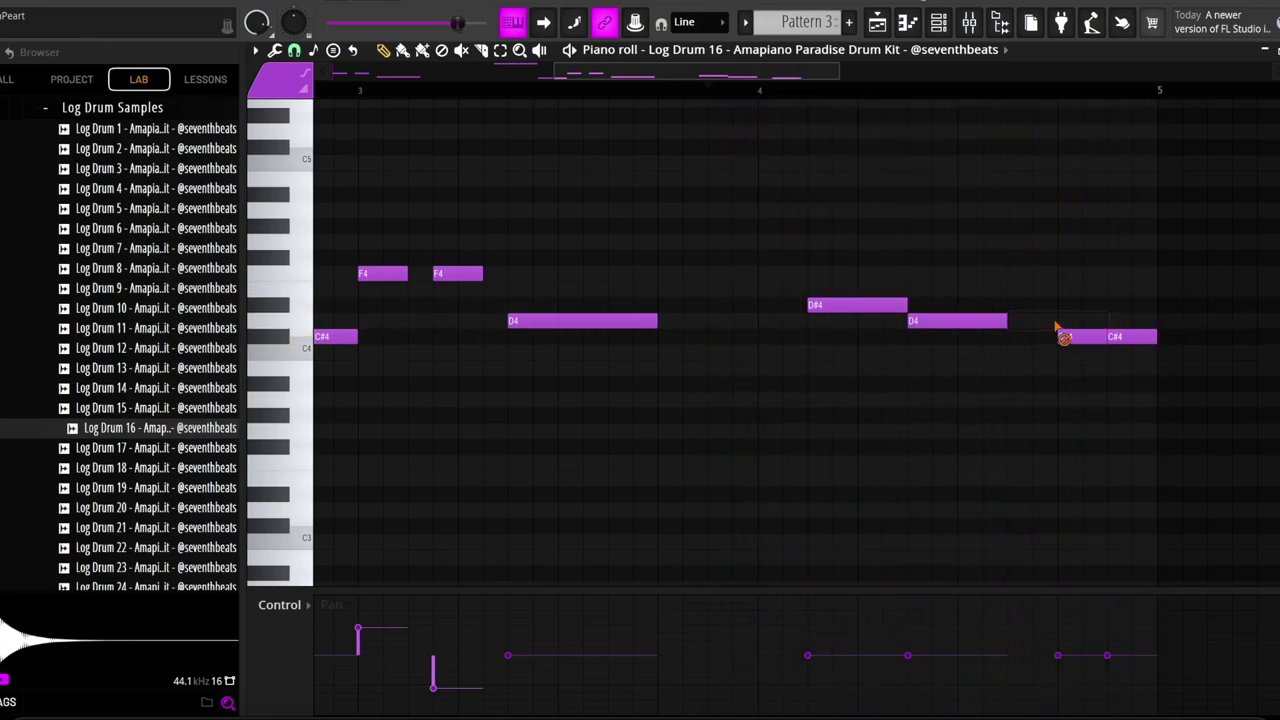
pyautogui.moveTo(1084, 337); pyautogui.dragTo(1030, 337)
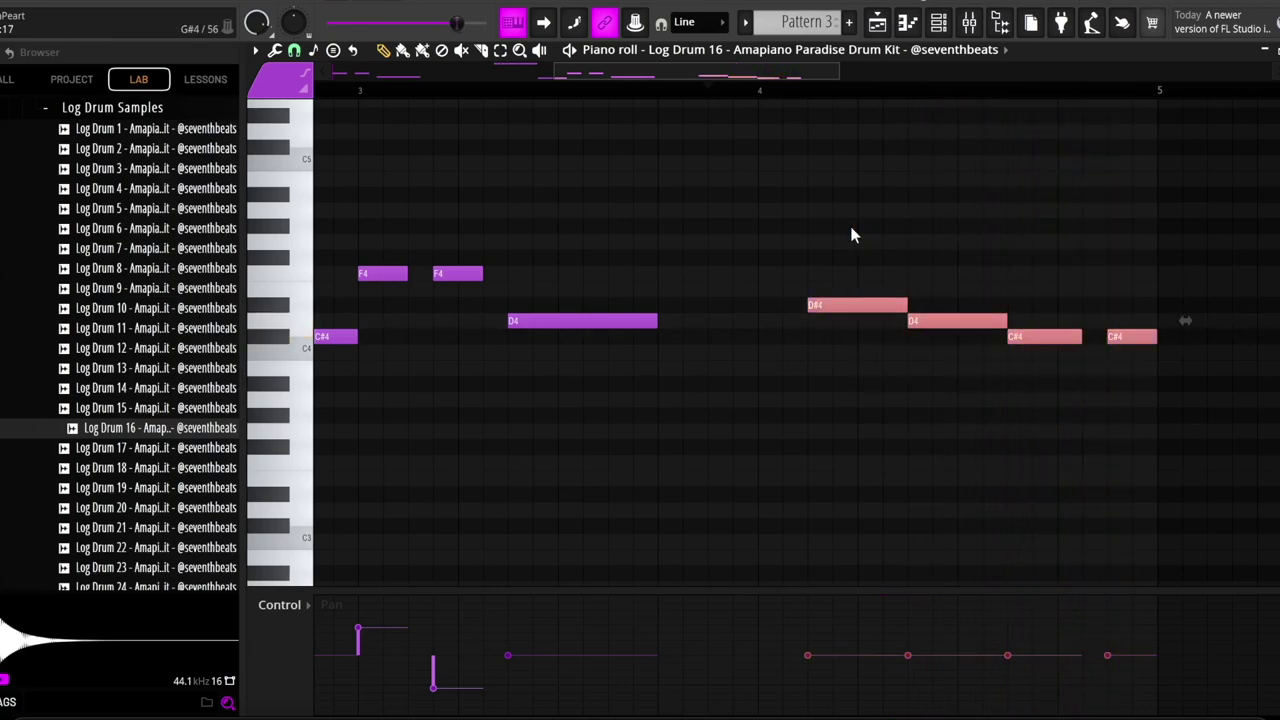
# - Try the bar 4 log drum notes an octave higher, play them back, and return them to the lower octave
pyautogui.hotkey('ctrl', 'Up')
pyautogui.press('space')
pyautogui.rightClick(883, 207)
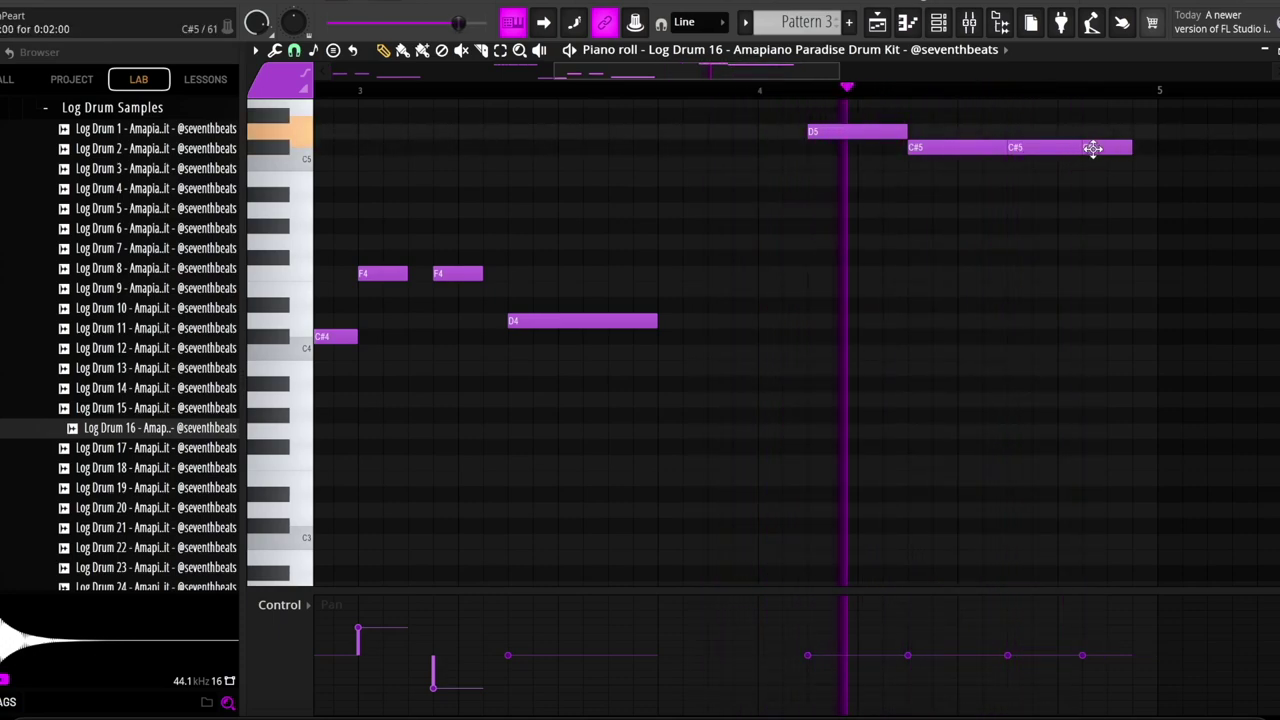
pyautogui.moveTo(1150, 225); pyautogui.dragTo(855, 80)
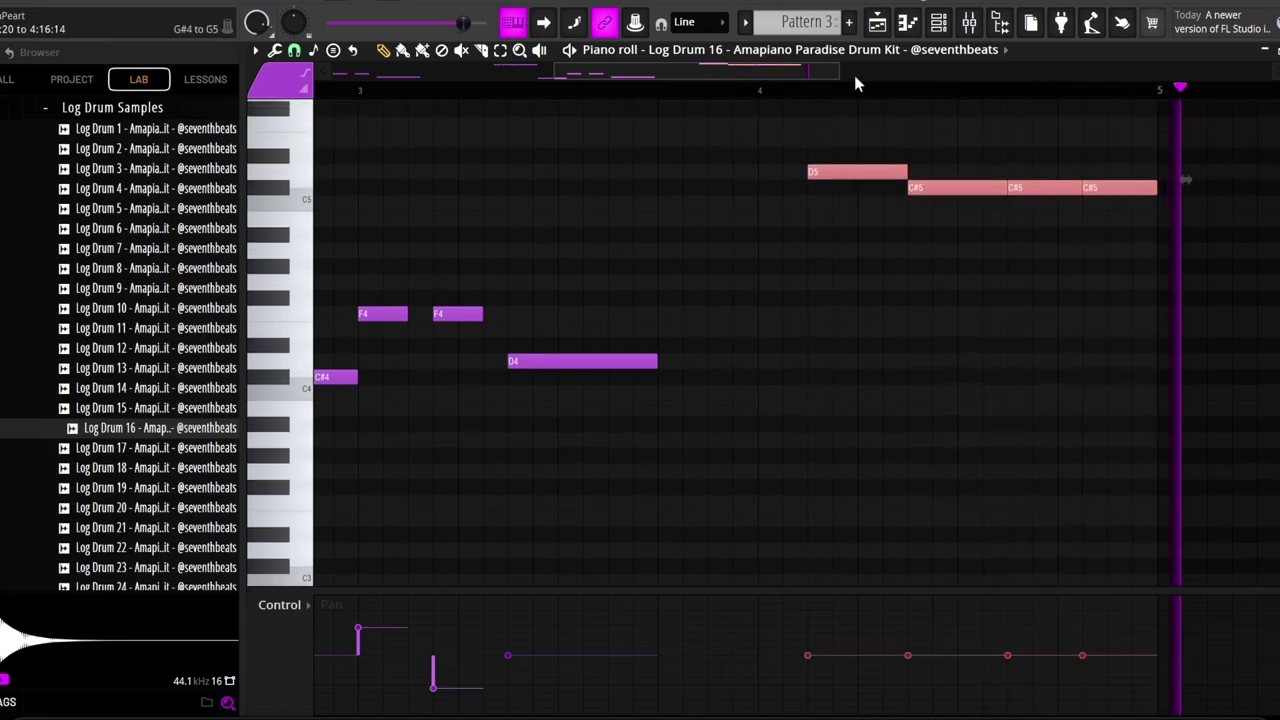
pyautogui.hotkey('ctrl', 'Down')
pyautogui.press('space')
pyautogui.press('space')
pyautogui.rightClick(898, 300)
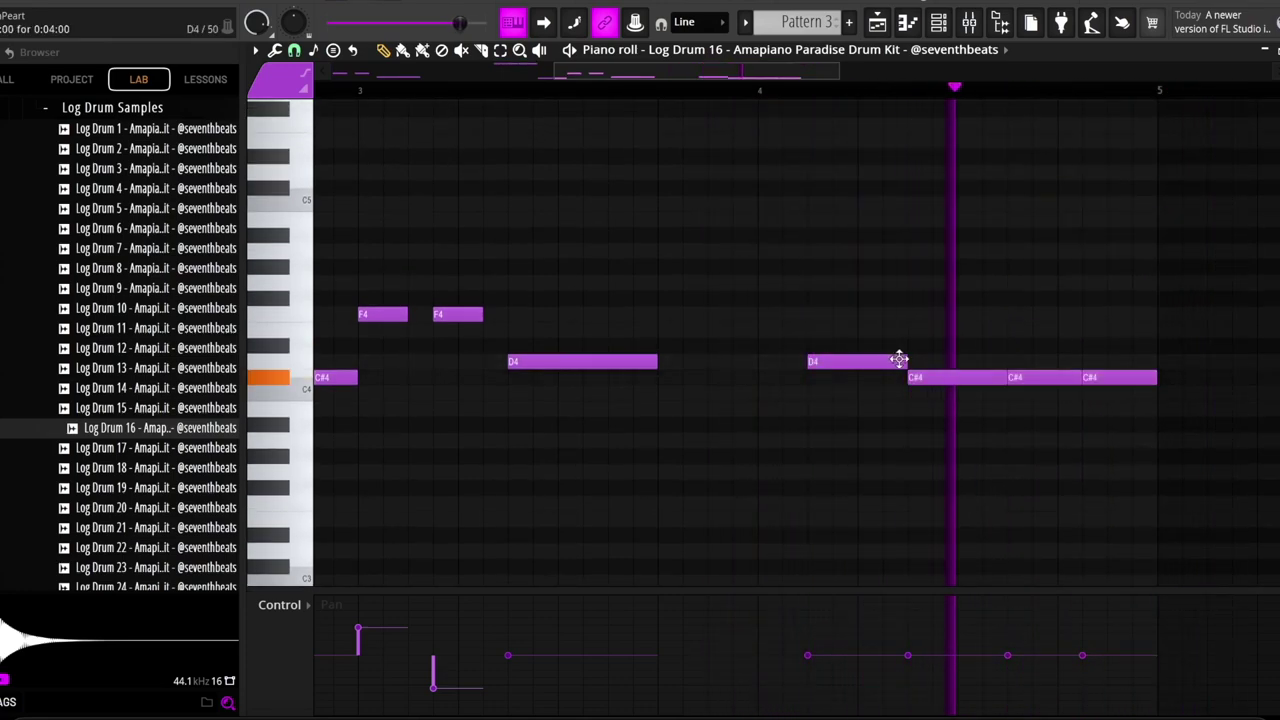
# - Duplicate the four-bar log drum phrase into bars 5–8 and place C#5 clap notes on beats 2 and 4 of those bars
pyautogui.scroll(-4, 838, 305)
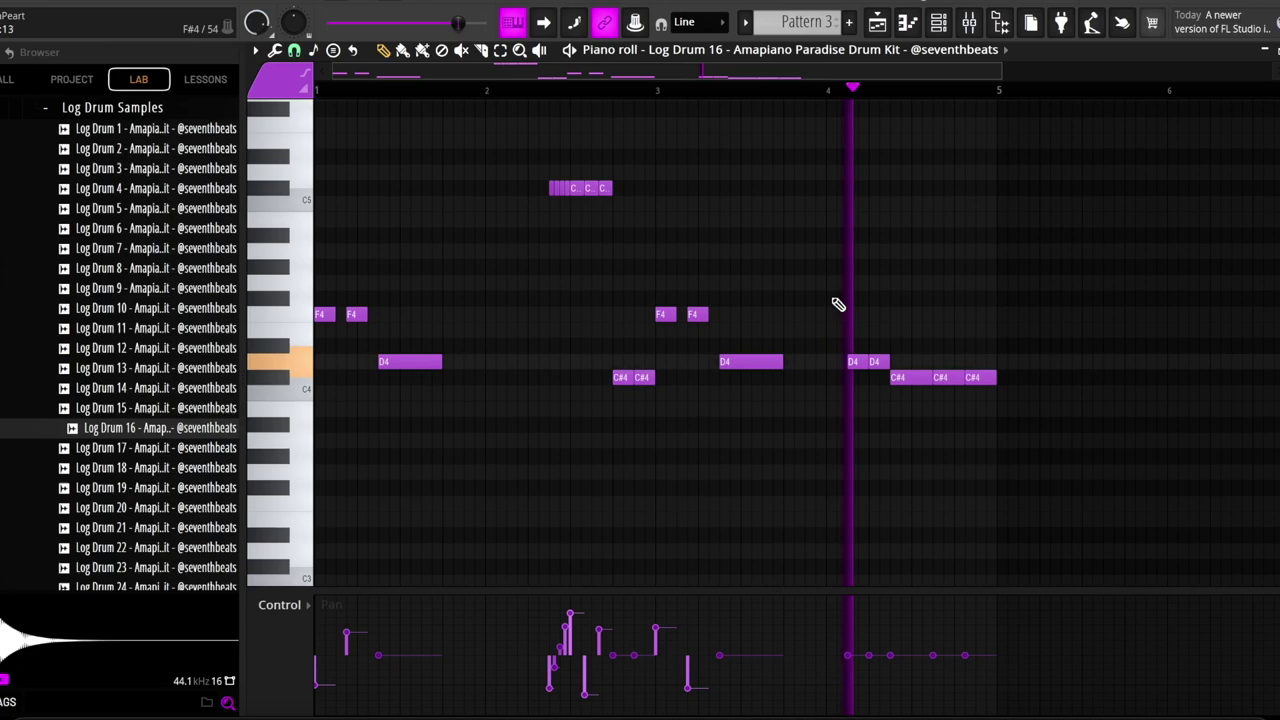
pyautogui.scroll(-3, 825, 214)
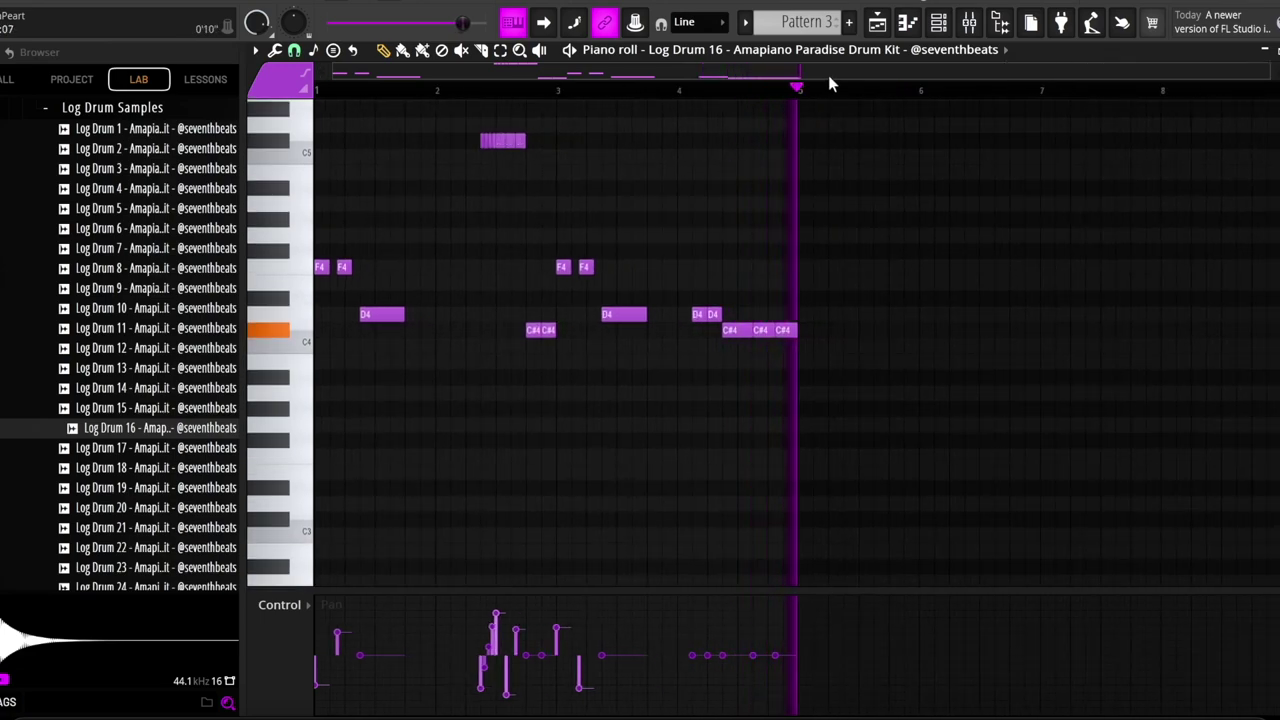
pyautogui.moveTo(802, 94); pyautogui.dragTo(395, 103)
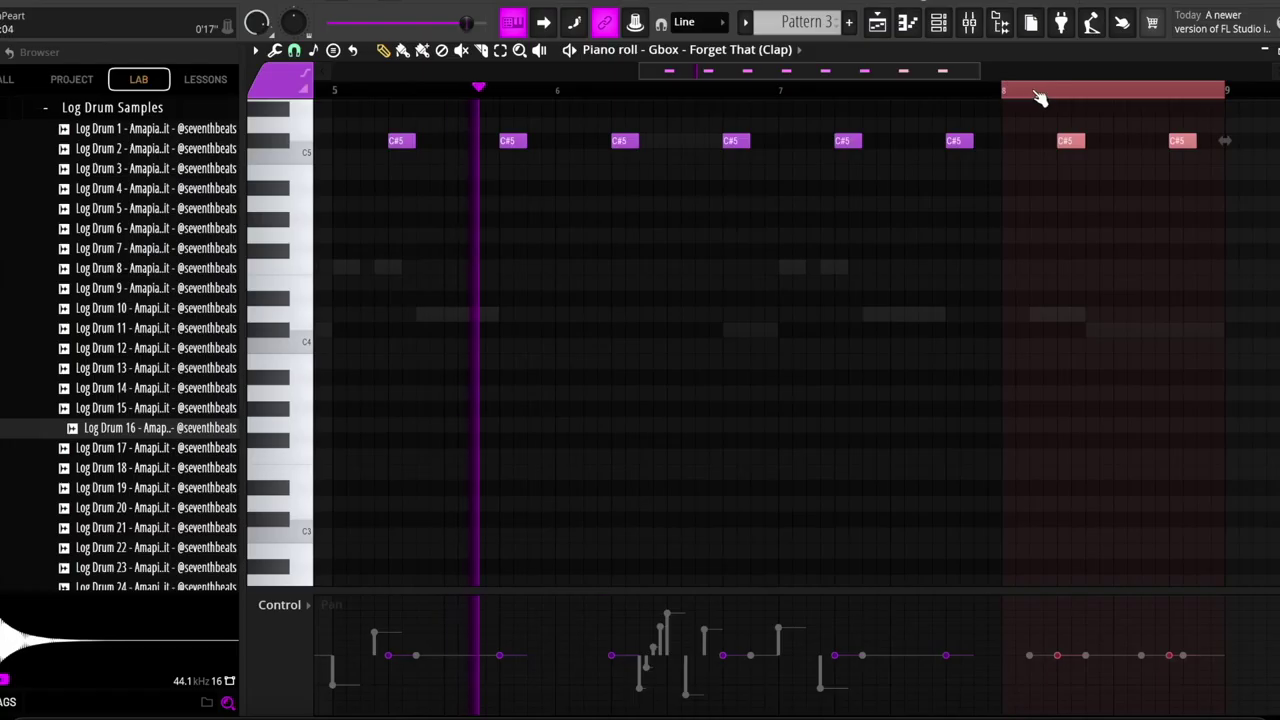
pyautogui.click(1034, 94)
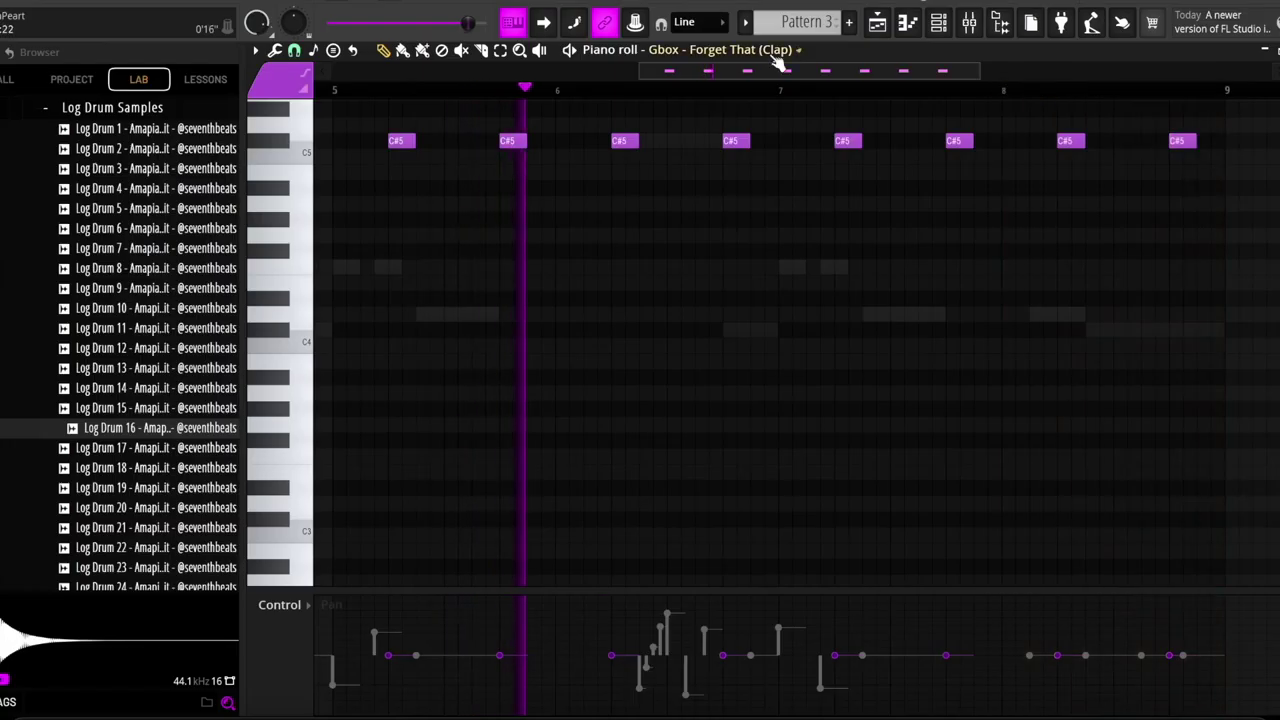
# - Switch the piano roll from the clap to the FX [DJ SCRATCH] channel
pyautogui.click(777, 52)
pyautogui.click(740, 348)
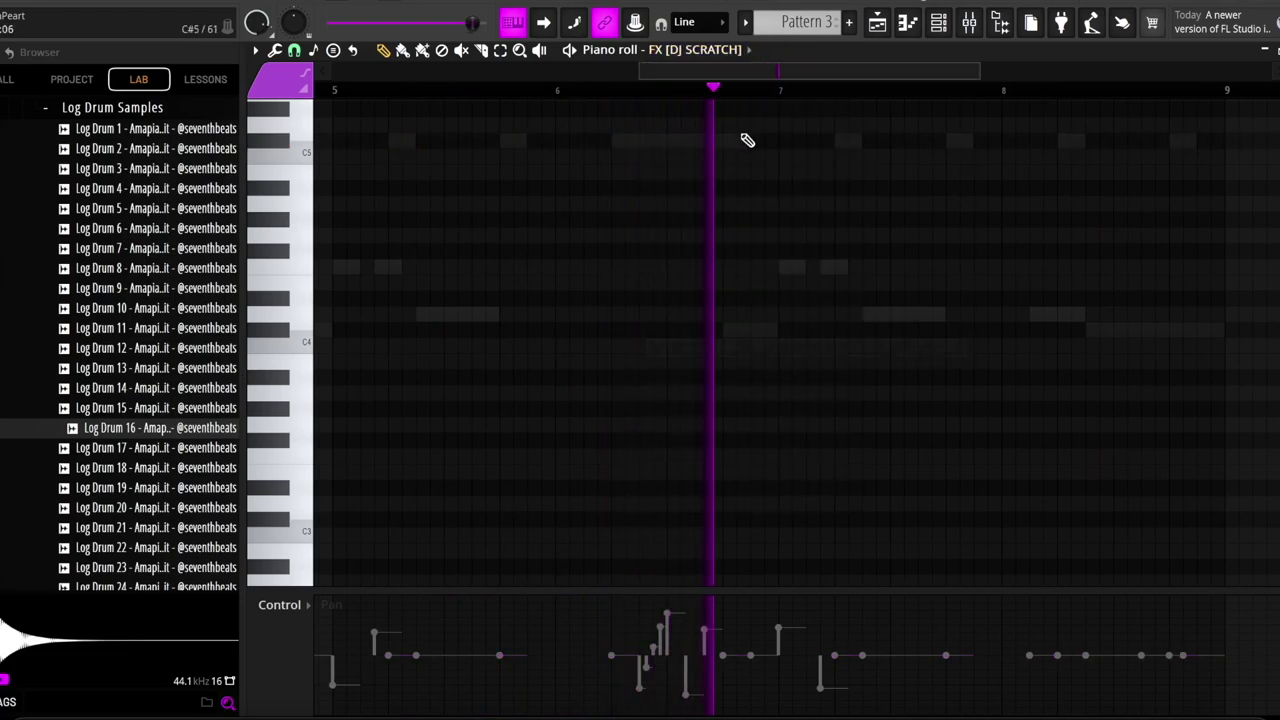